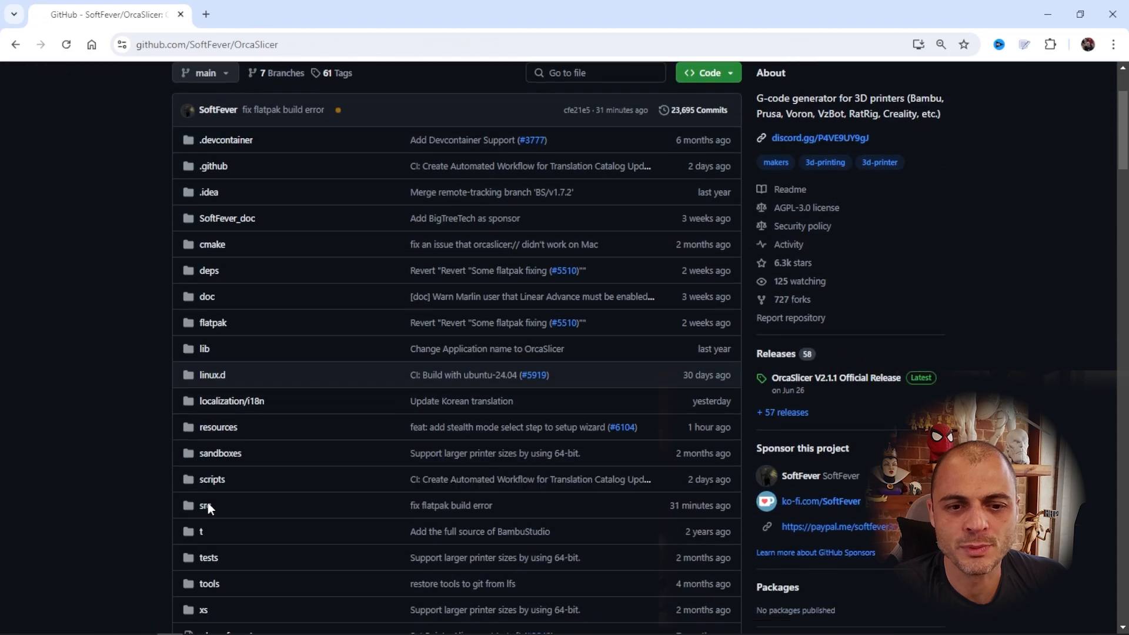
- Open the latest stable OrcaSlicer release from the Download section of the repository's README
scroll(224, 353, "down", 3)
scroll(235, 385, "down", 14)
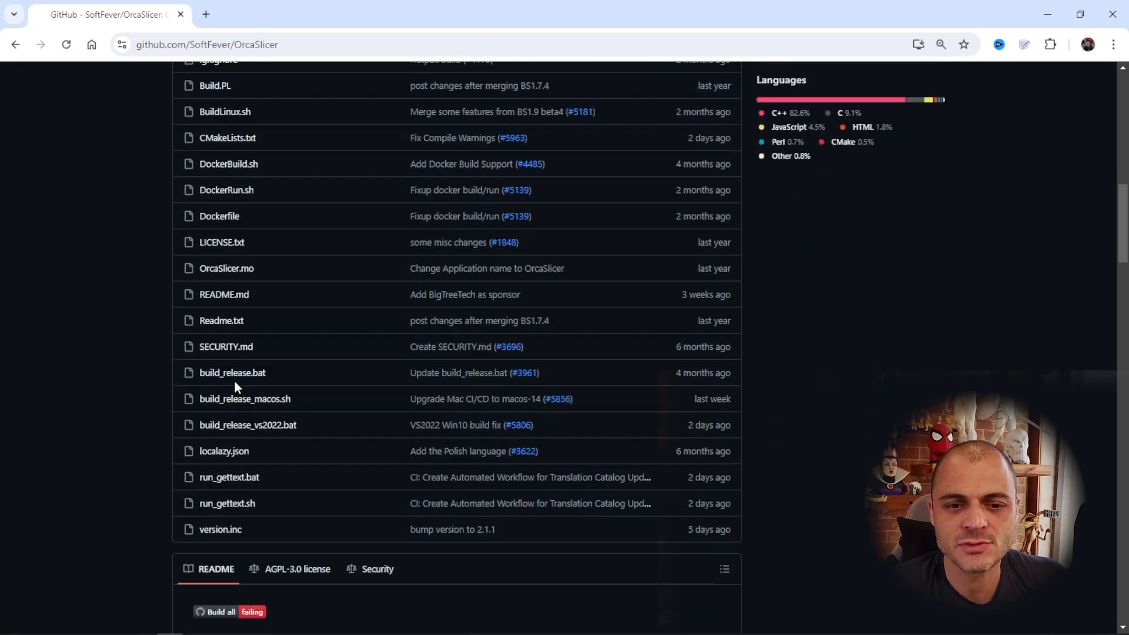
scroll(247, 385, "down", 5)
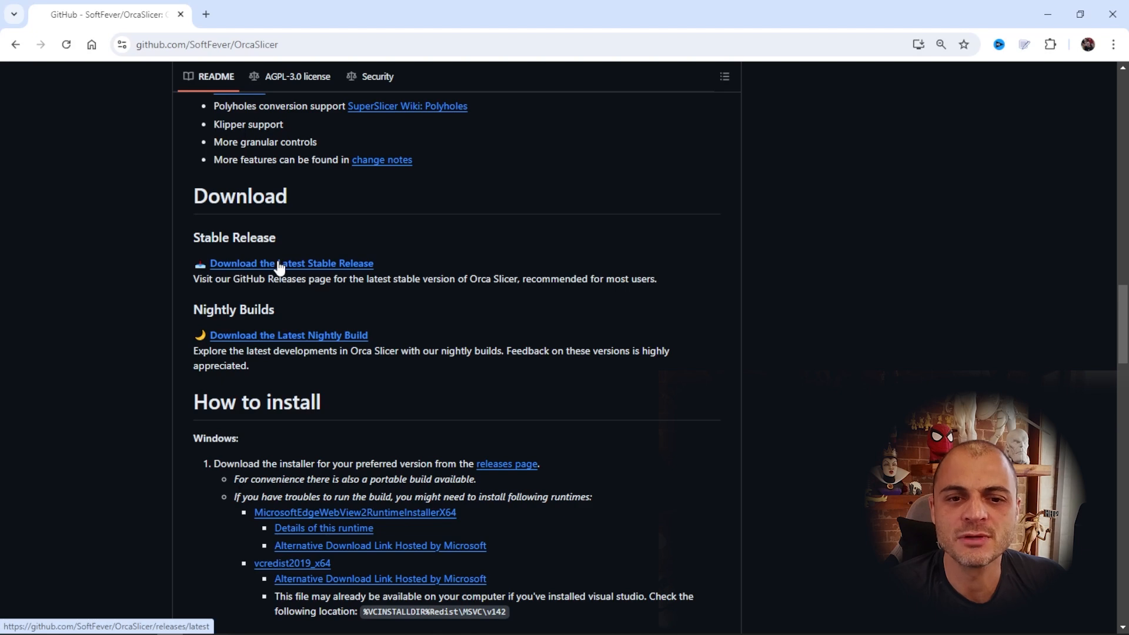
left_click(279, 268)
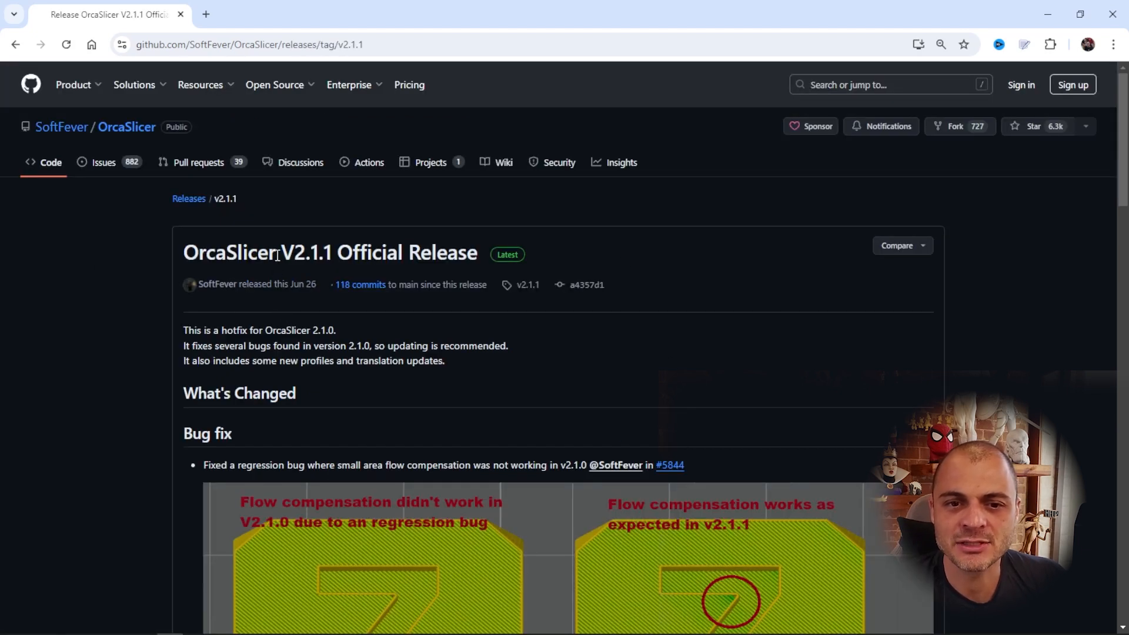
- Review the OrcaSlicer V2.1.1 release notes from the version title down to the downloadable assets
left_click_drag(283, 252, 330, 257)
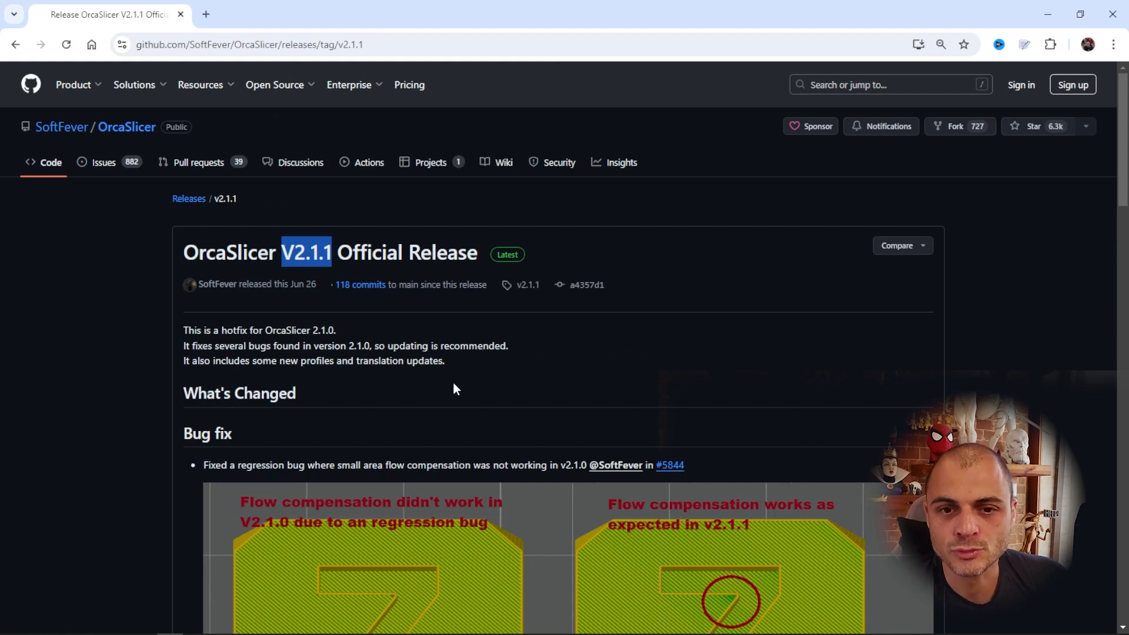
scroll(387, 346, "down", 3)
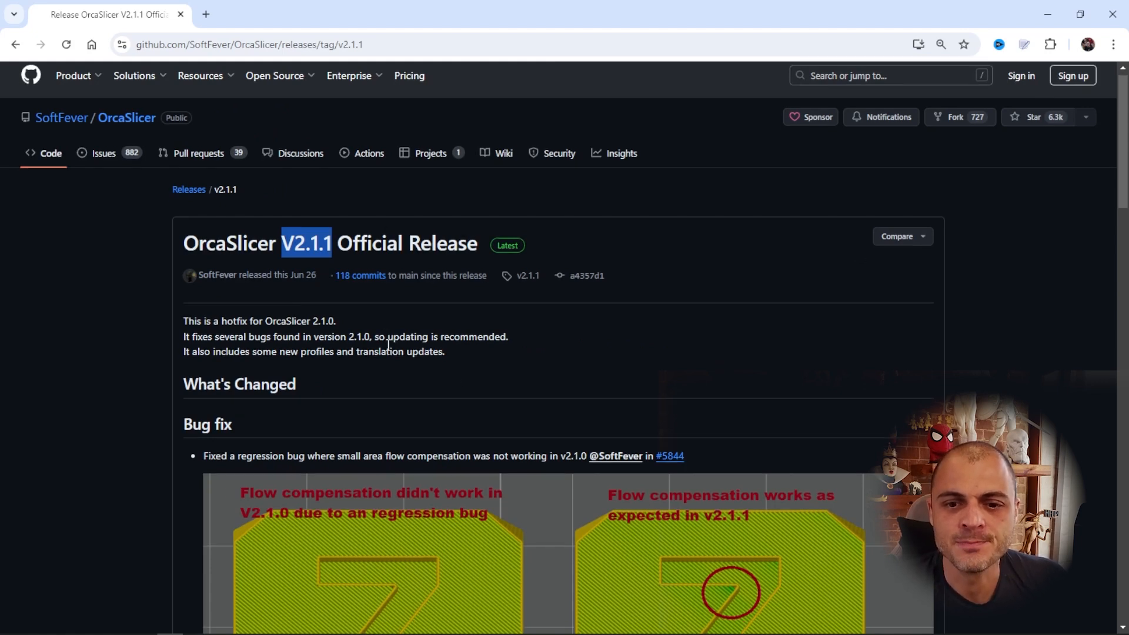
scroll(392, 378, "down", 3)
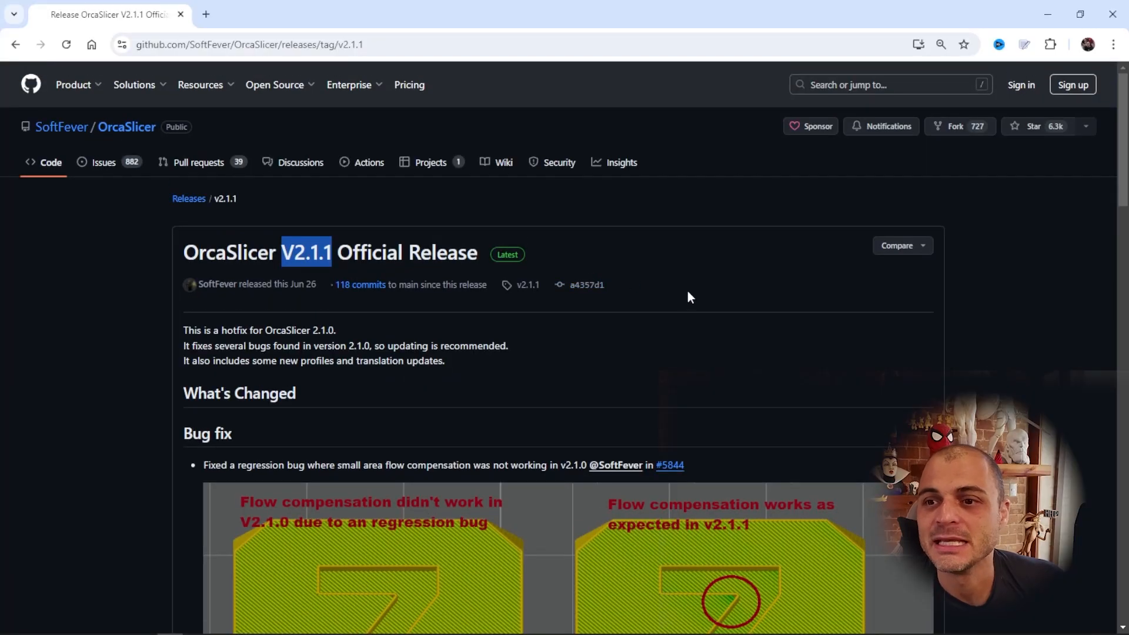
scroll(686, 291, "down", 20)
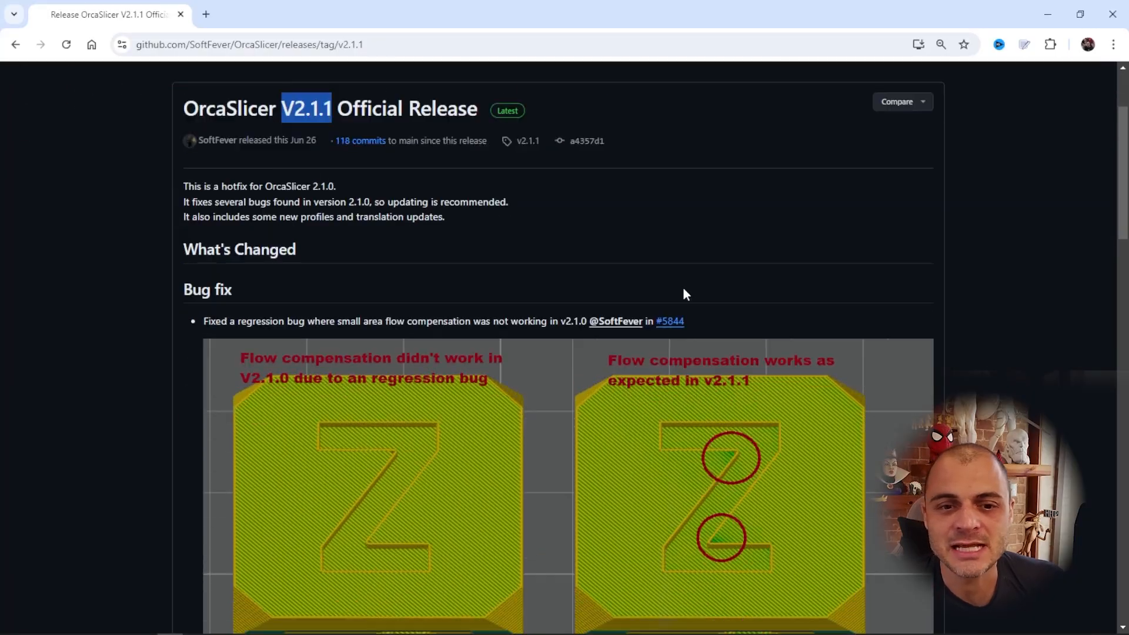
scroll(686, 303, "down", 12)
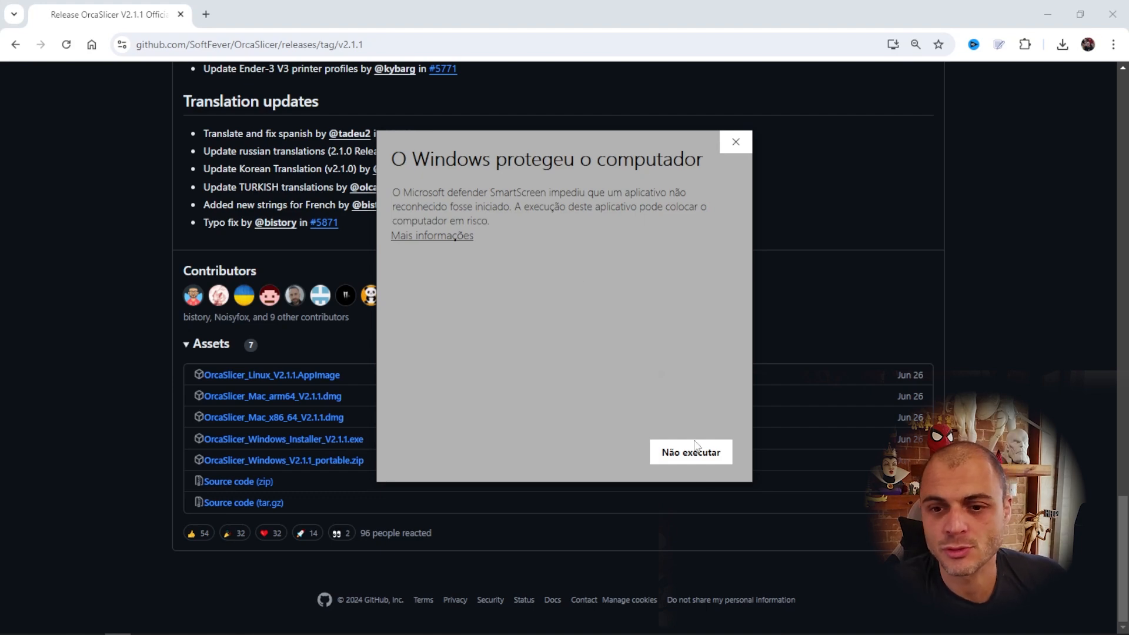
- Run the OrcaSlicer V2.1.1 Windows installer despite the SmartScreen block, install into C:\Program Files\OrcaSlicer, and close the browser
left_click(458, 237)
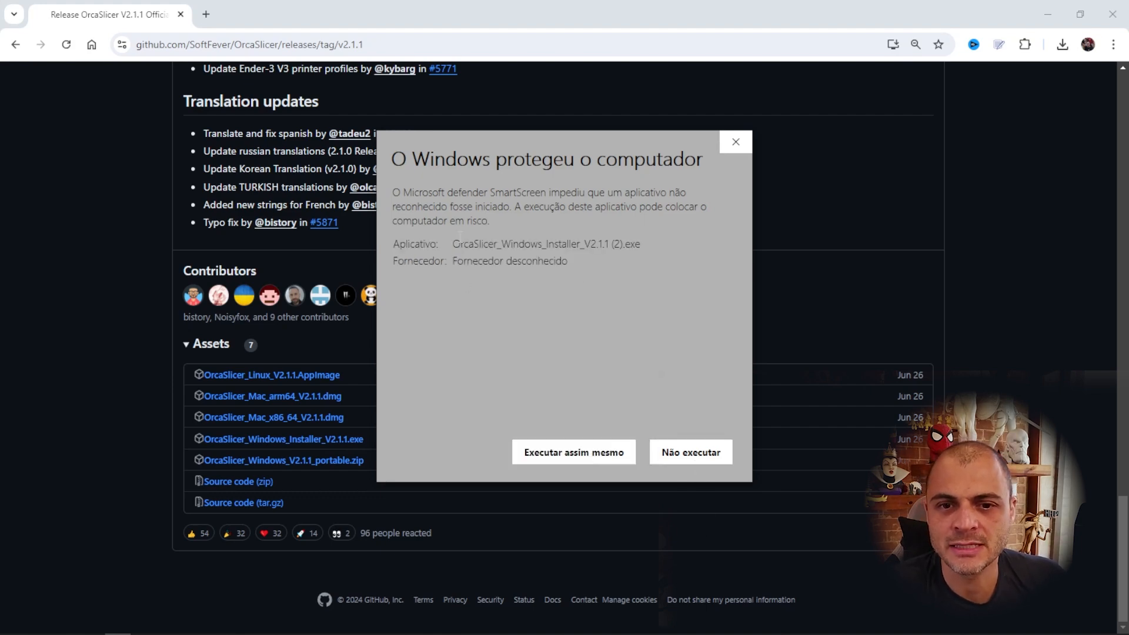
left_click(573, 453)
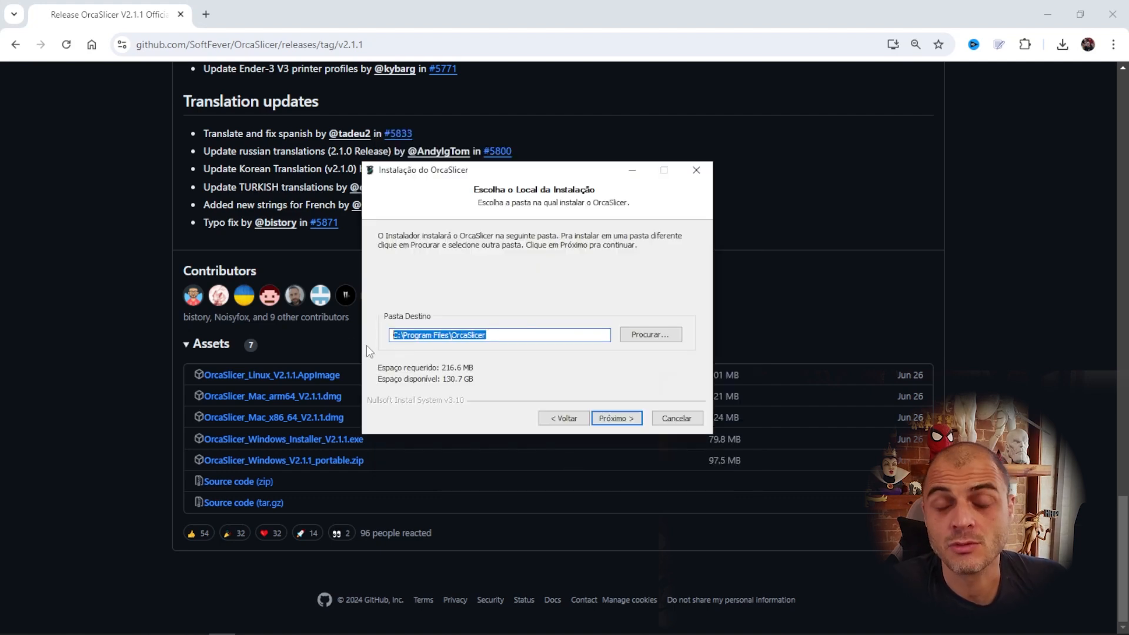
left_click(616, 418)
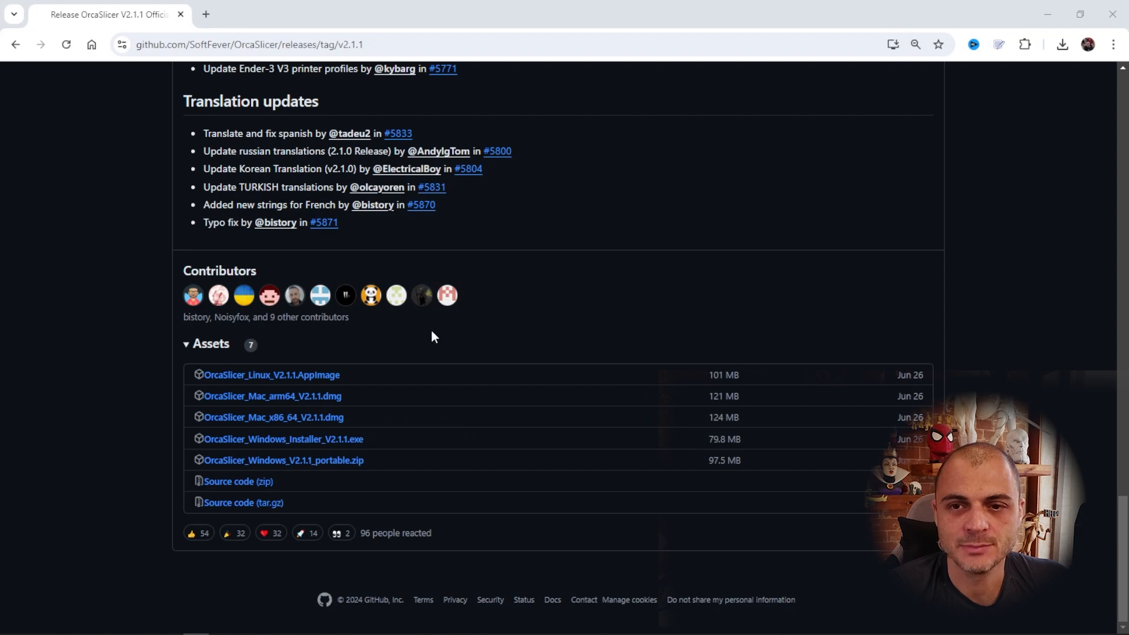
left_click(1112, 17)
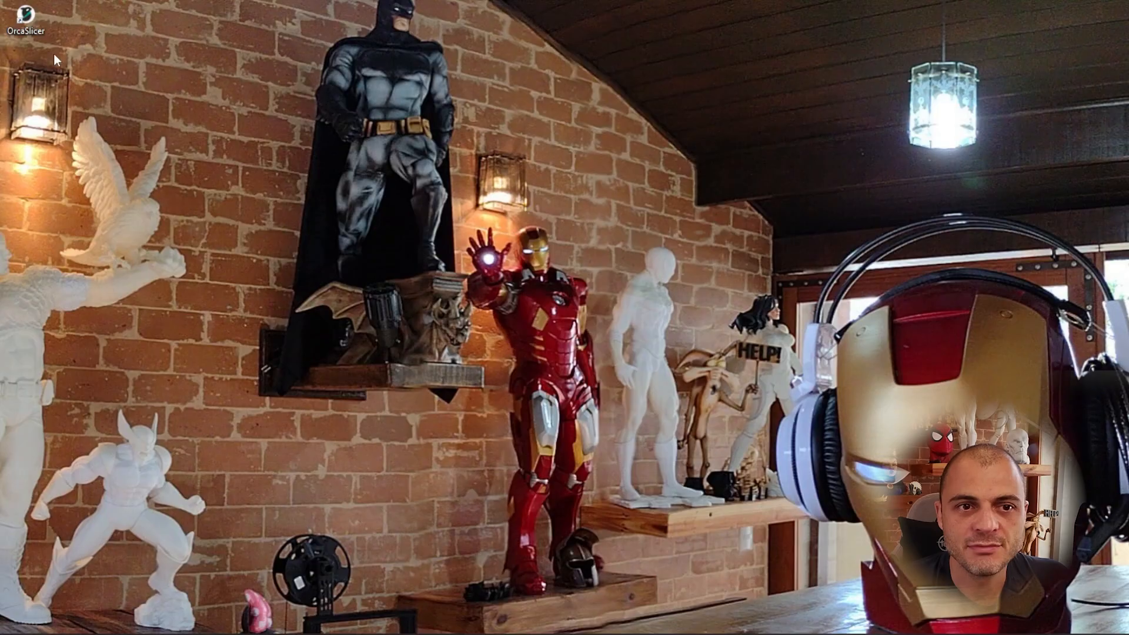
- Launch OrcaSlicer from the desktop, maximize its window, and create a new project
double_click(36, 27)
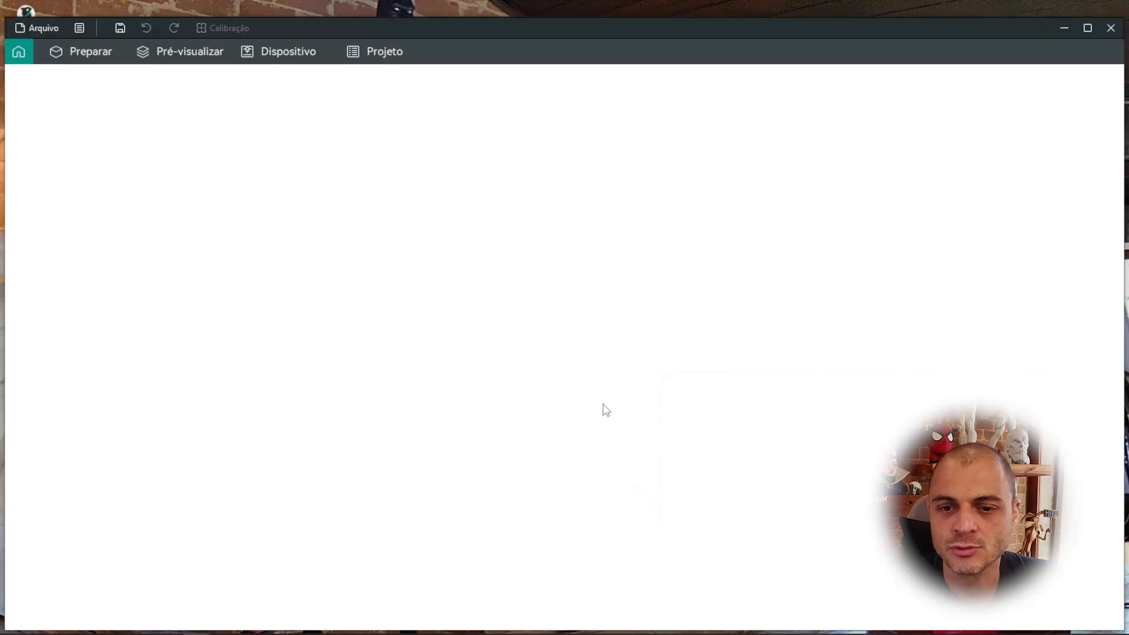
left_click(201, 184)
double_click(493, 32)
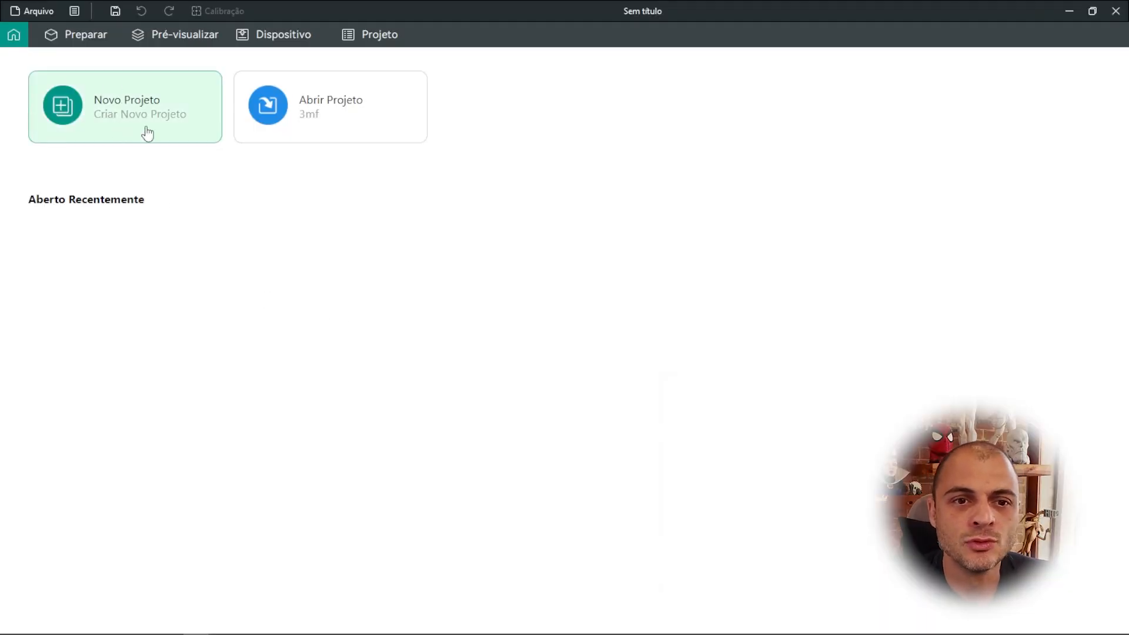
left_click(107, 118)
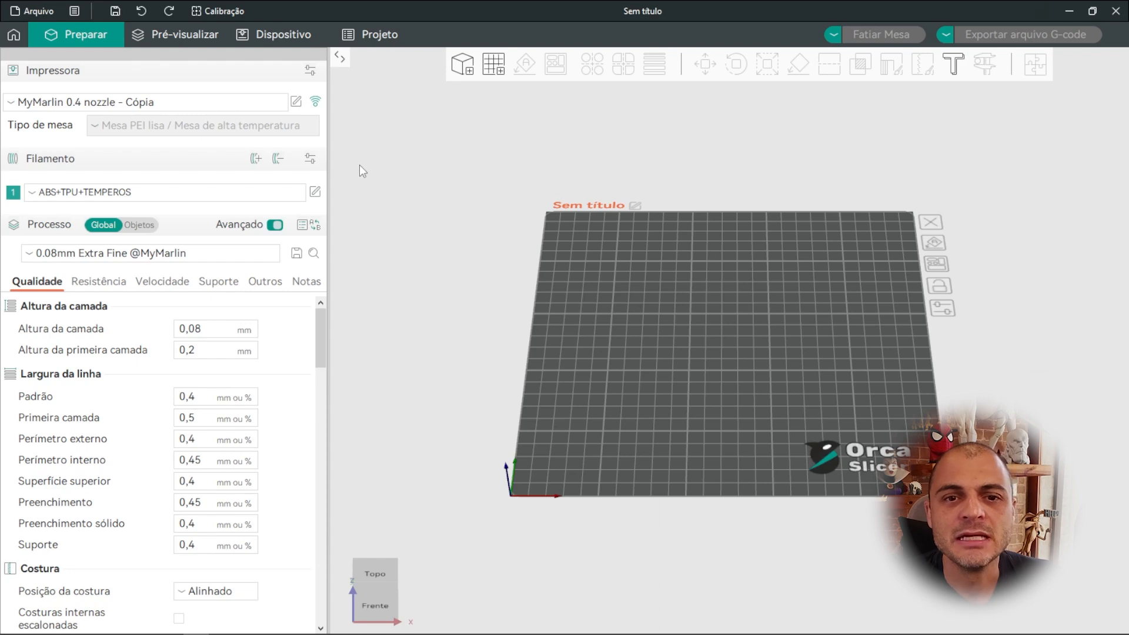
- Open the printer selection and examine the available manufacturers and models from the custom printers to Comgrow
left_click(310, 71)
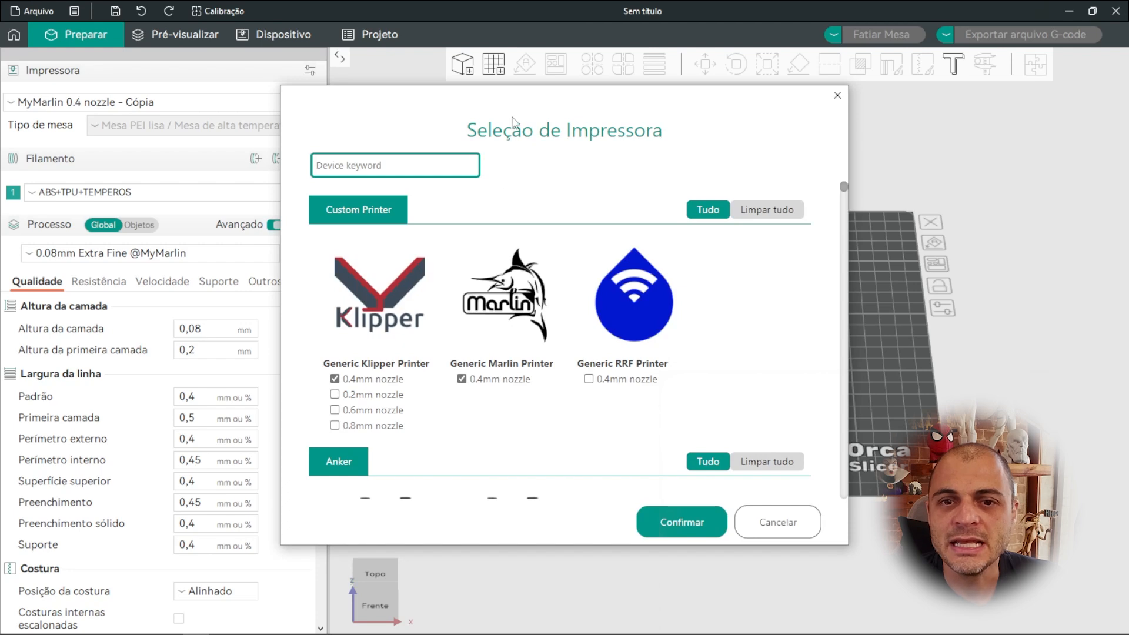
left_click_drag(519, 97, 521, 67)
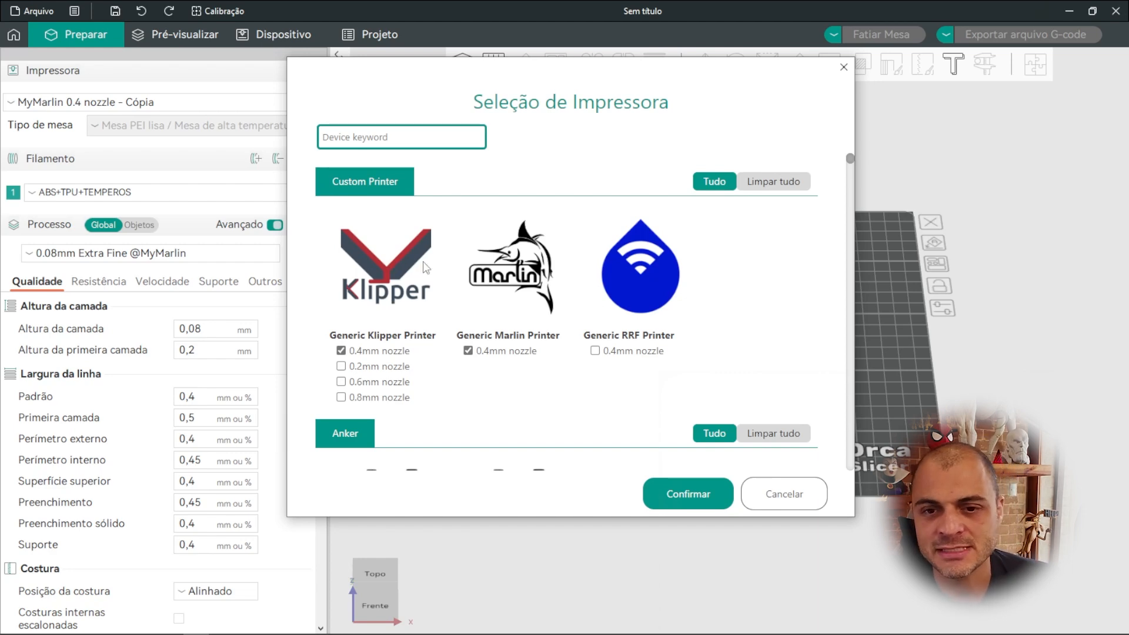
scroll(499, 312, "down", 5)
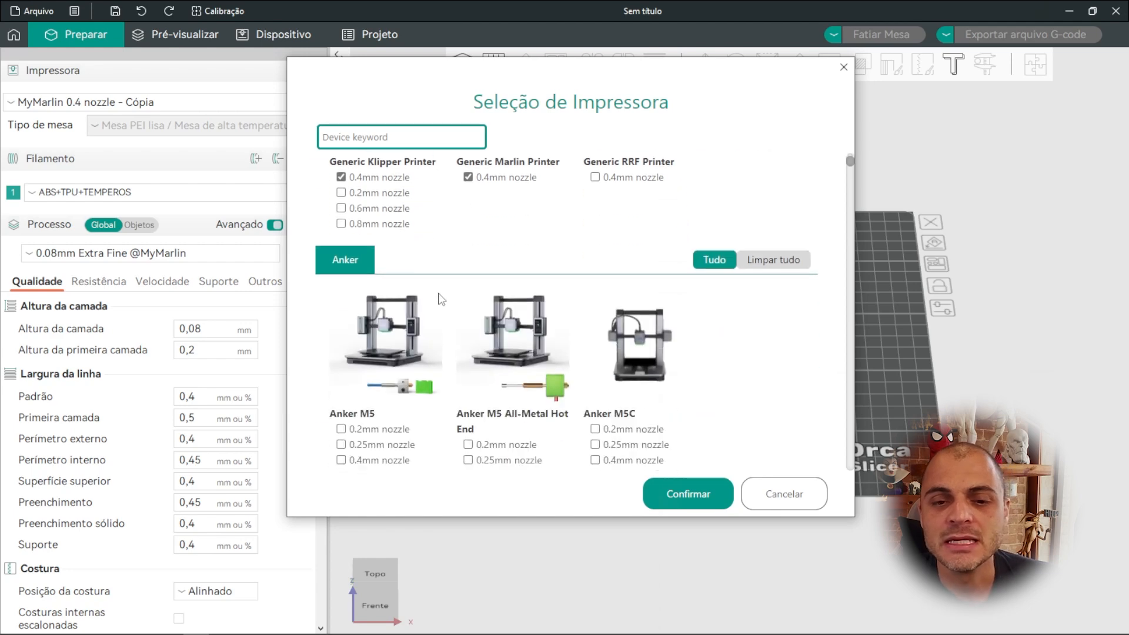
scroll(461, 394, "down", 3)
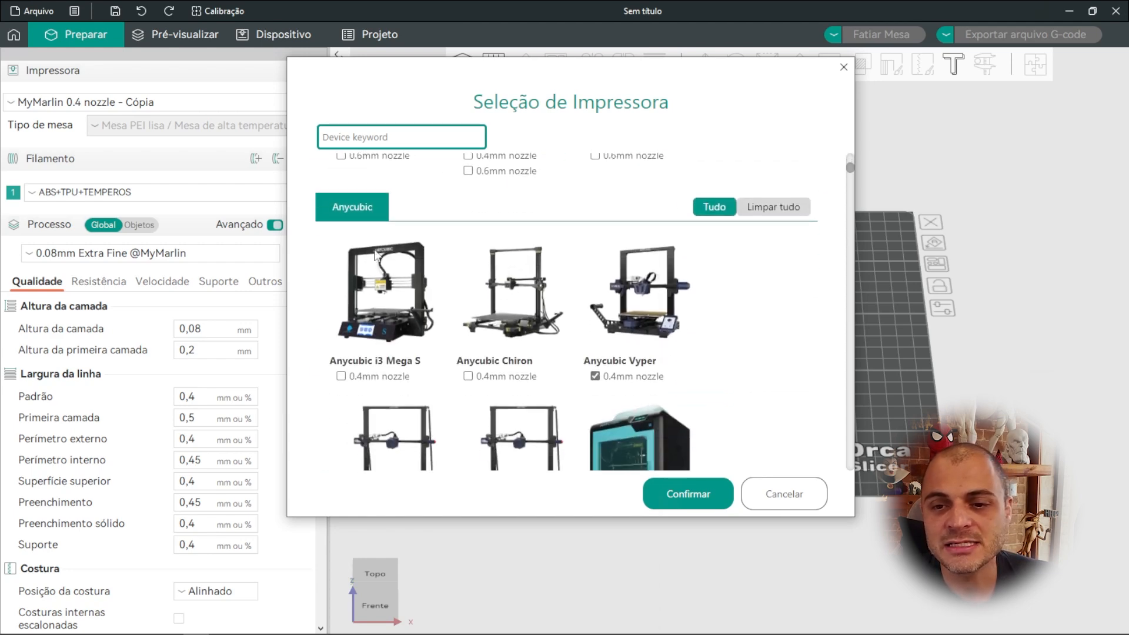
scroll(507, 382, "down", 1)
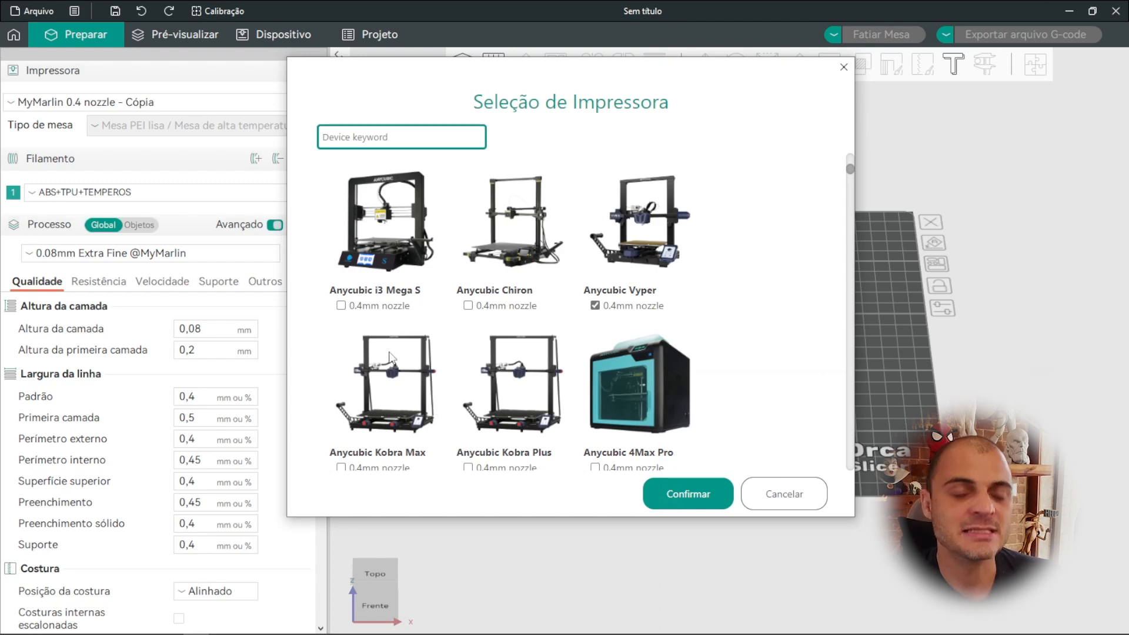
scroll(409, 340, "down", 5)
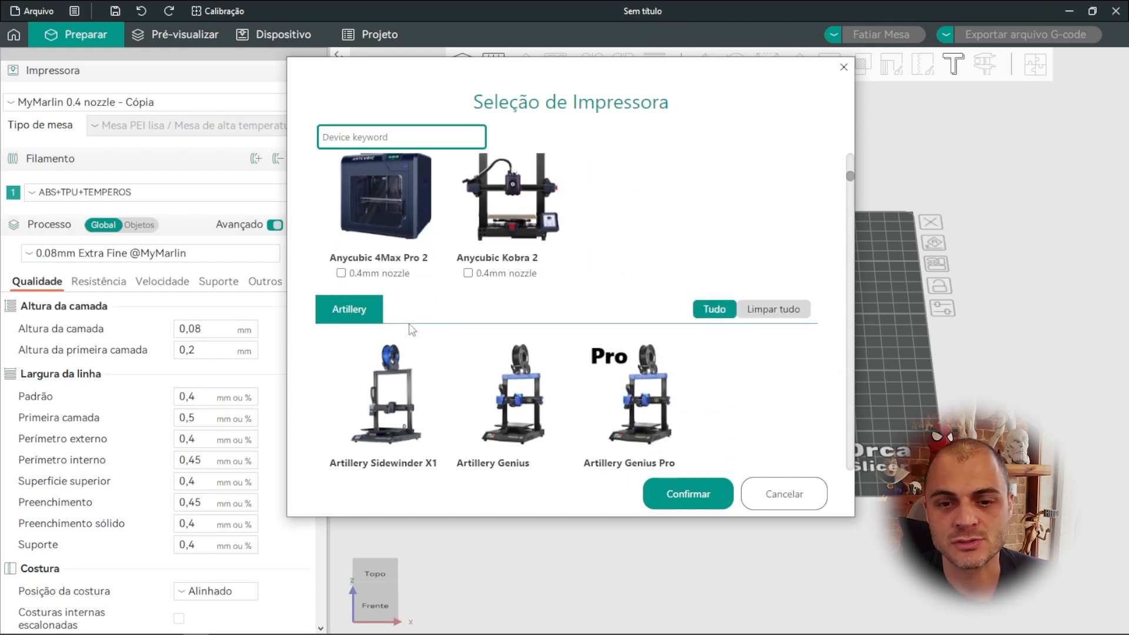
scroll(422, 331, "down", 9)
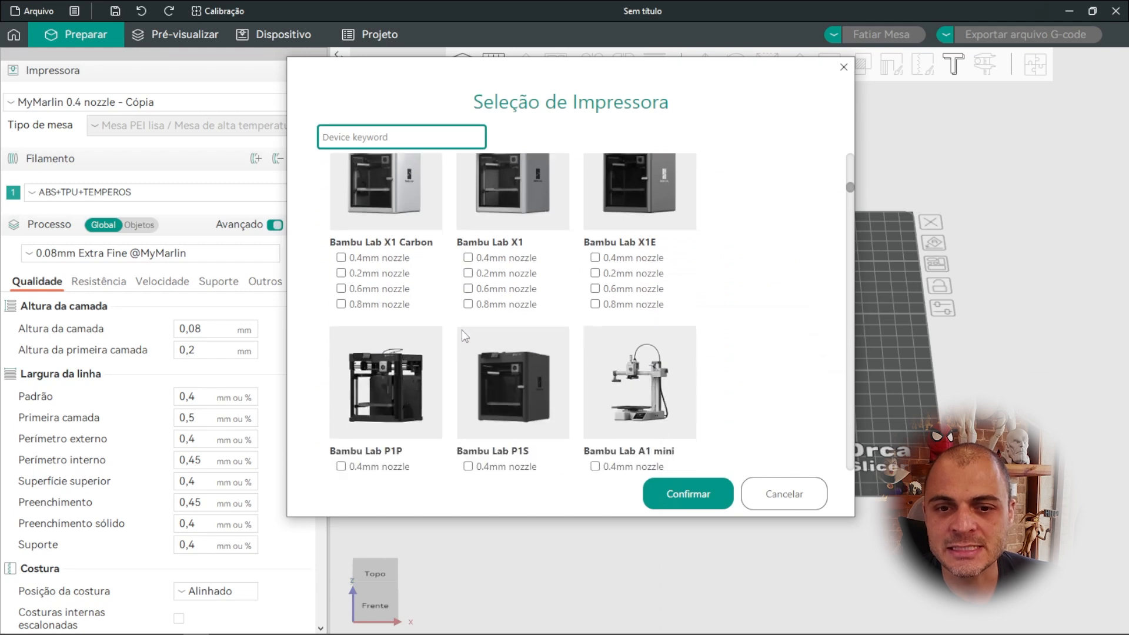
scroll(456, 328, "down", 6)
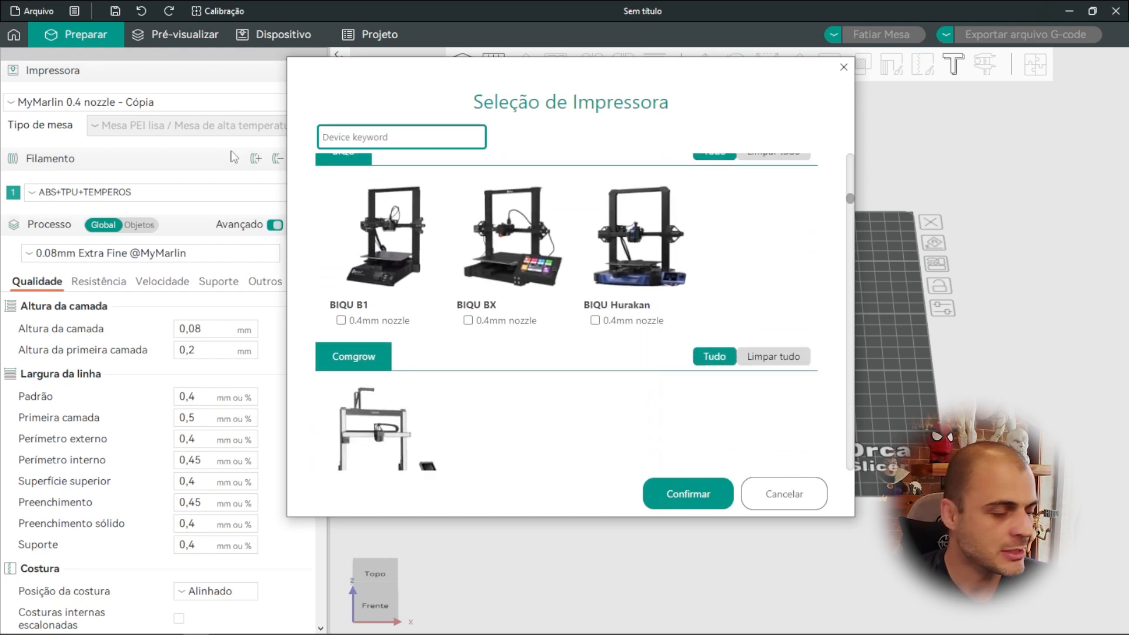
- Filter the printers by "fla" and enable the 0.4mm nozzle for the Flashforge Adventurer 5M Pro
type("fl")
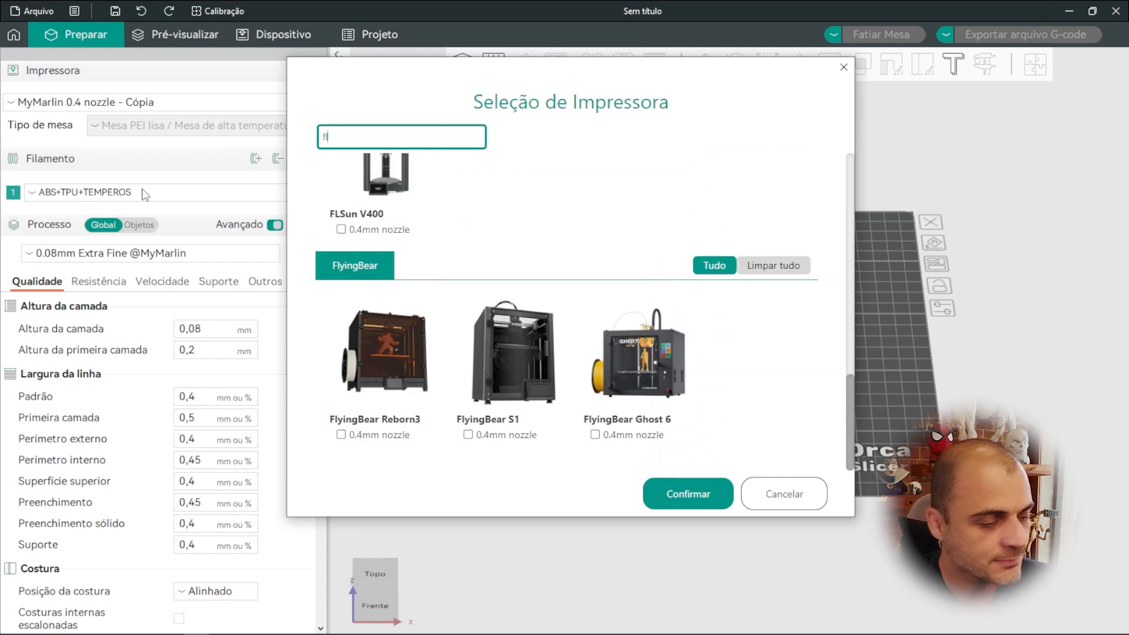
type("a")
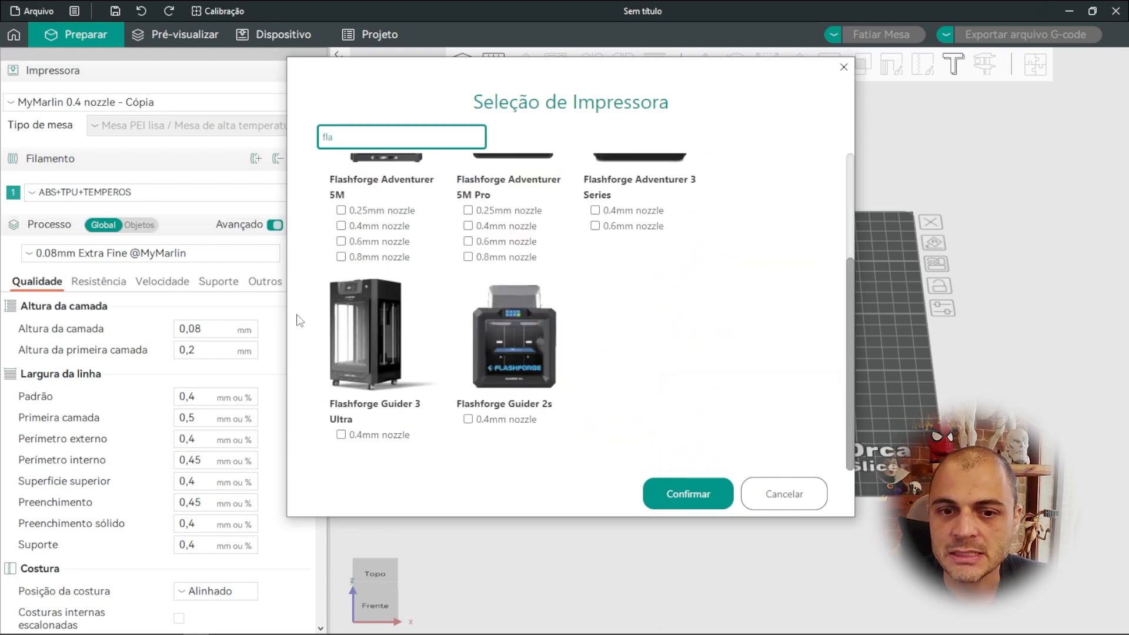
scroll(549, 316, "up", 3)
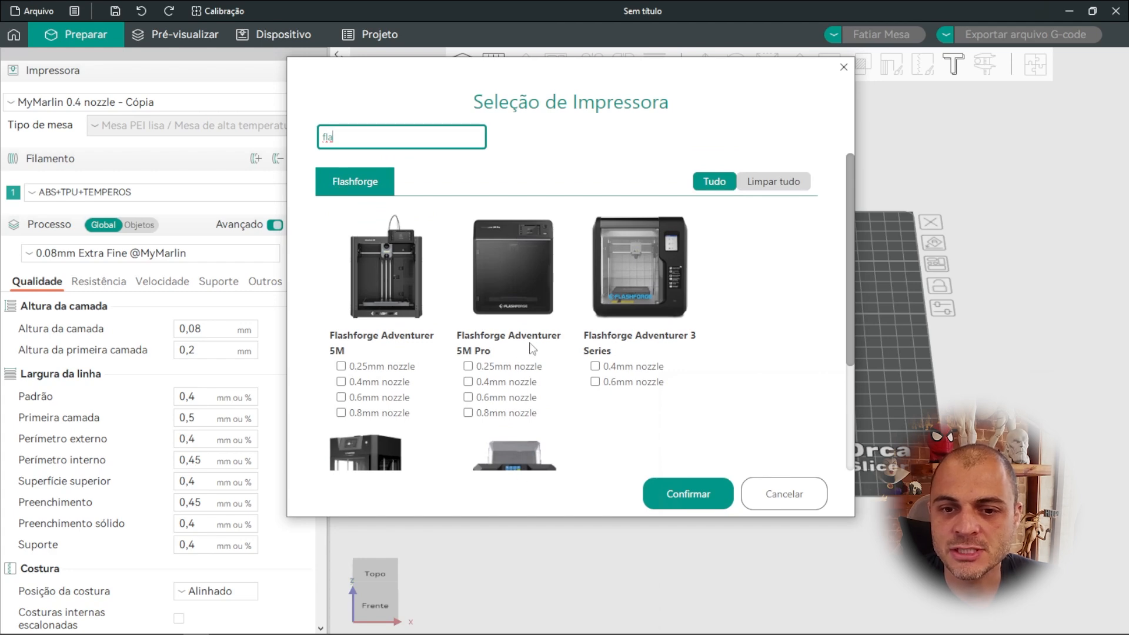
left_click(468, 383)
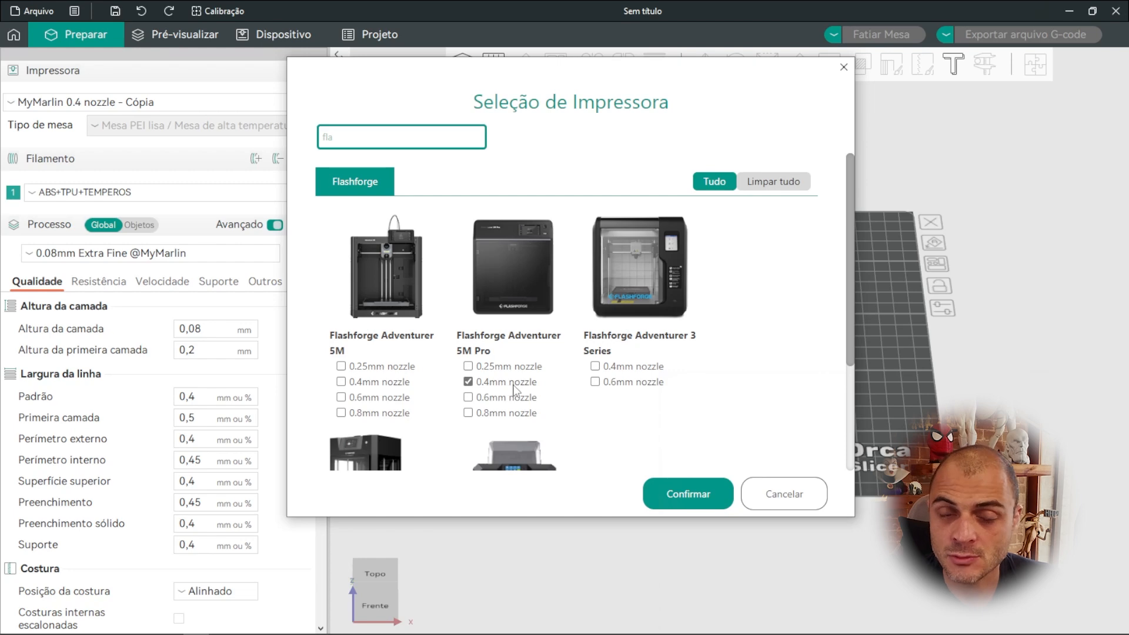
- Filter the printers by "cre" instead and enable the 0.4mm and 0.8mm nozzles for the Creality Ender-3
left_click_drag(336, 138, 294, 144)
key("BackSpace")
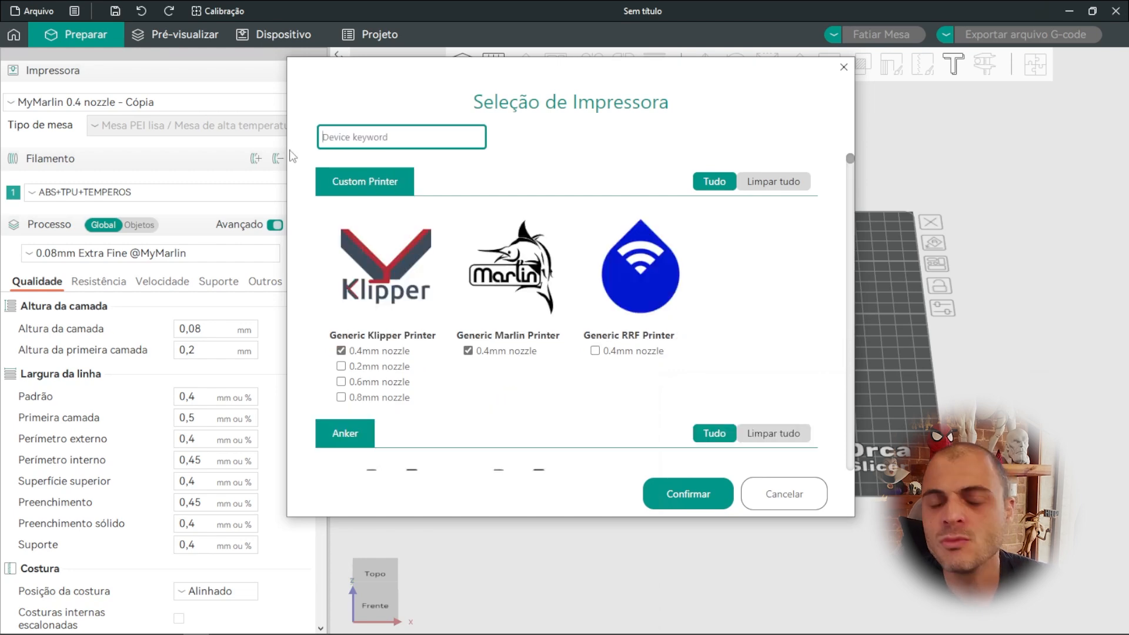
type("k")
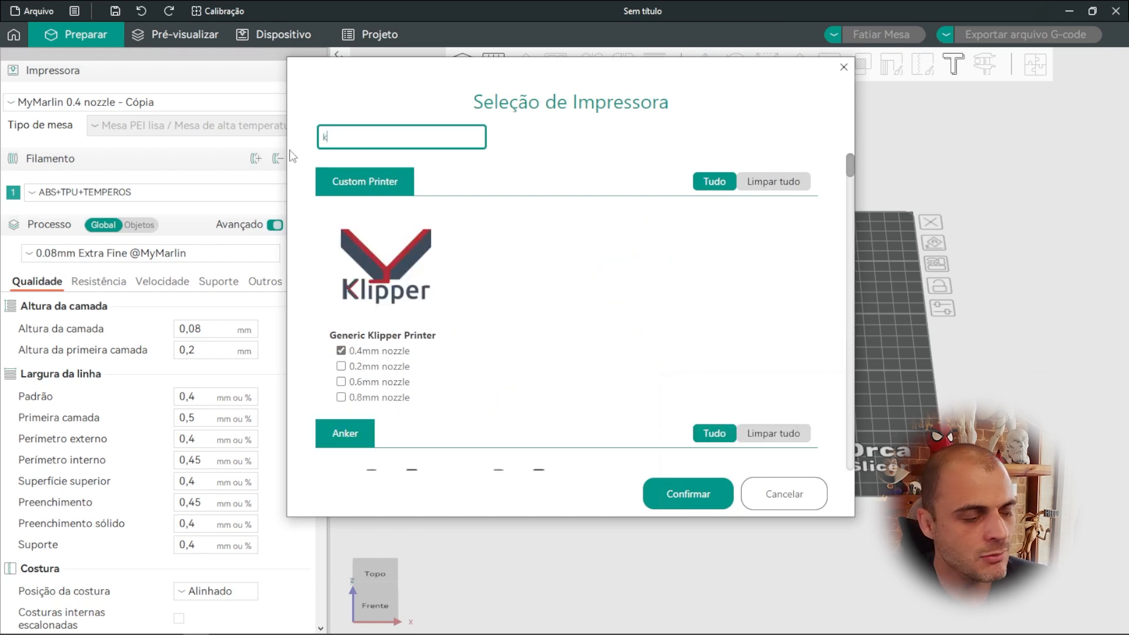
key("BackSpace")
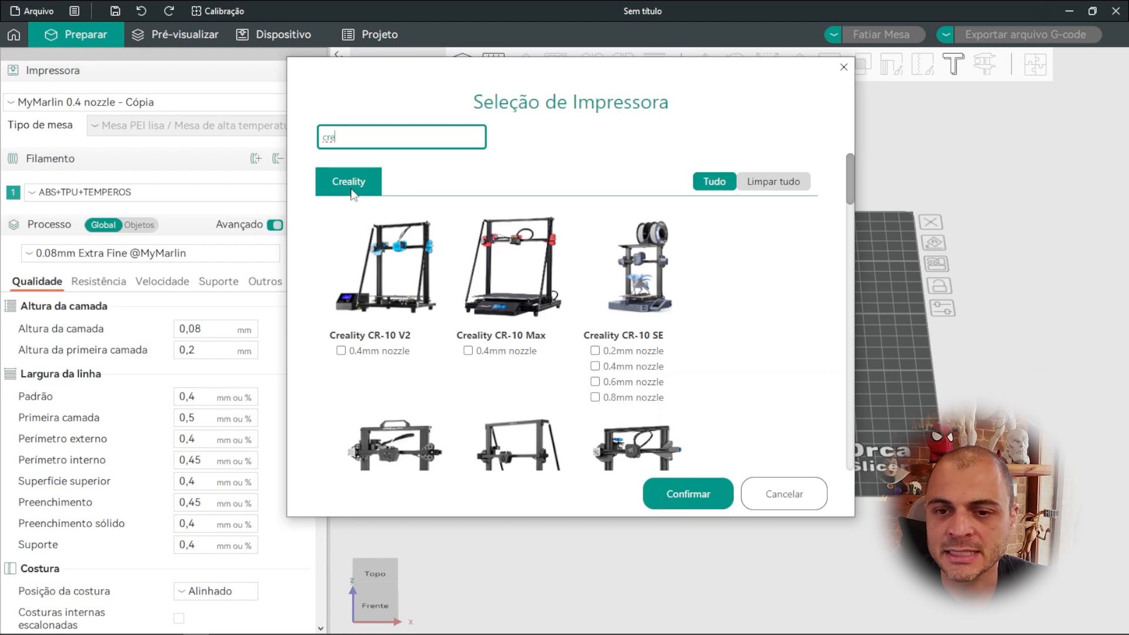
scroll(588, 282, "down", 3)
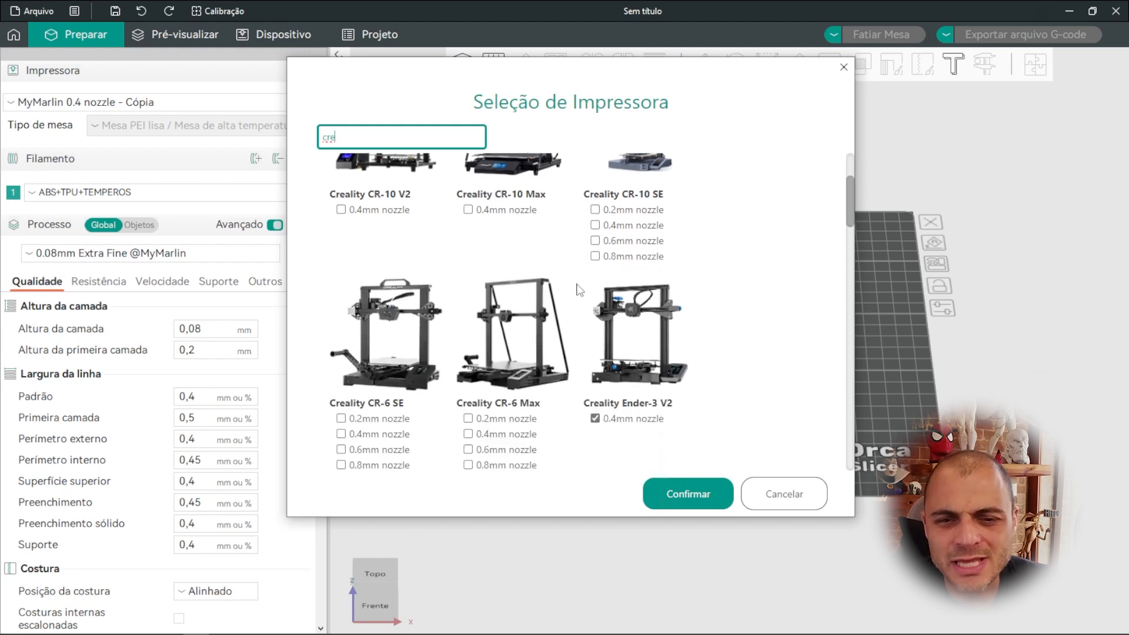
scroll(579, 288, "down", 1)
scroll(579, 288, "down", 3)
scroll(578, 279, "down", 2)
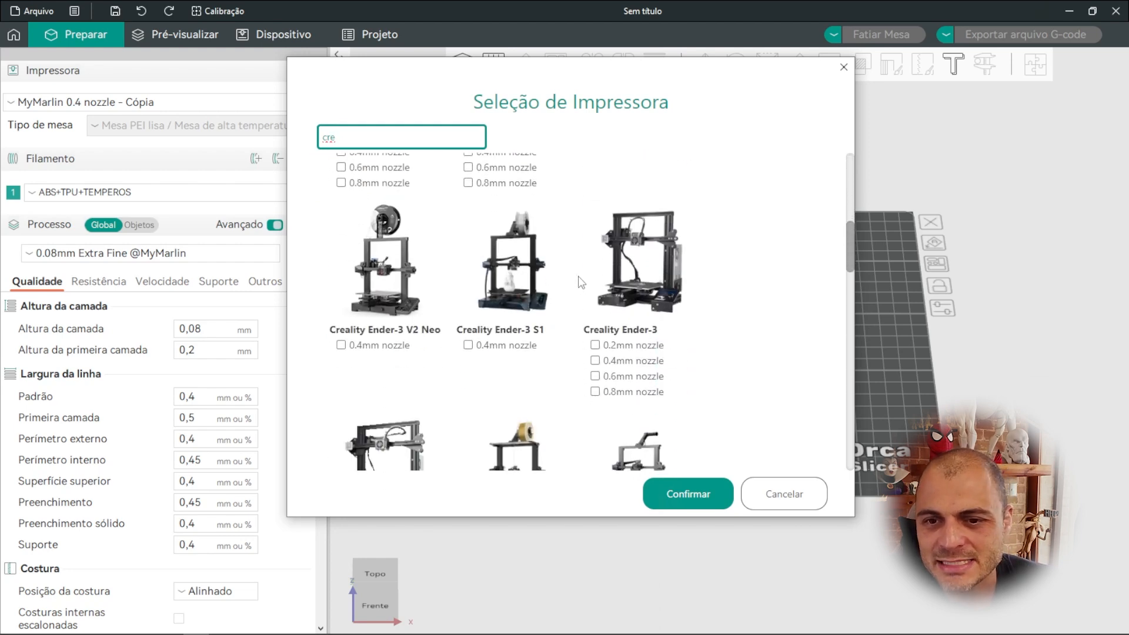
scroll(579, 276, "up", 3)
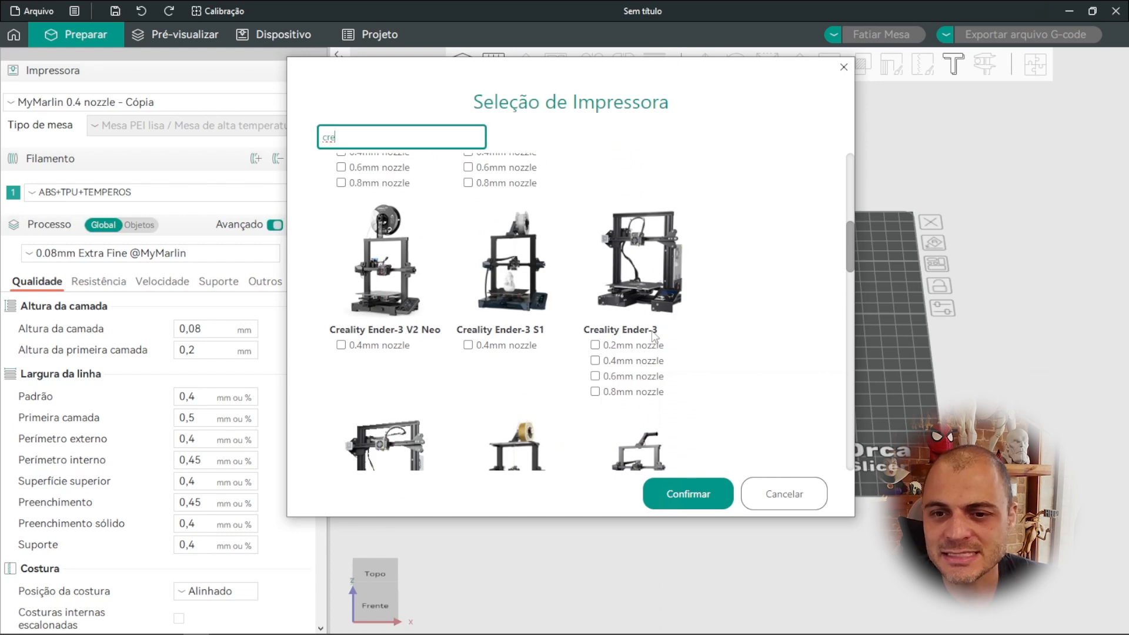
left_click(594, 392)
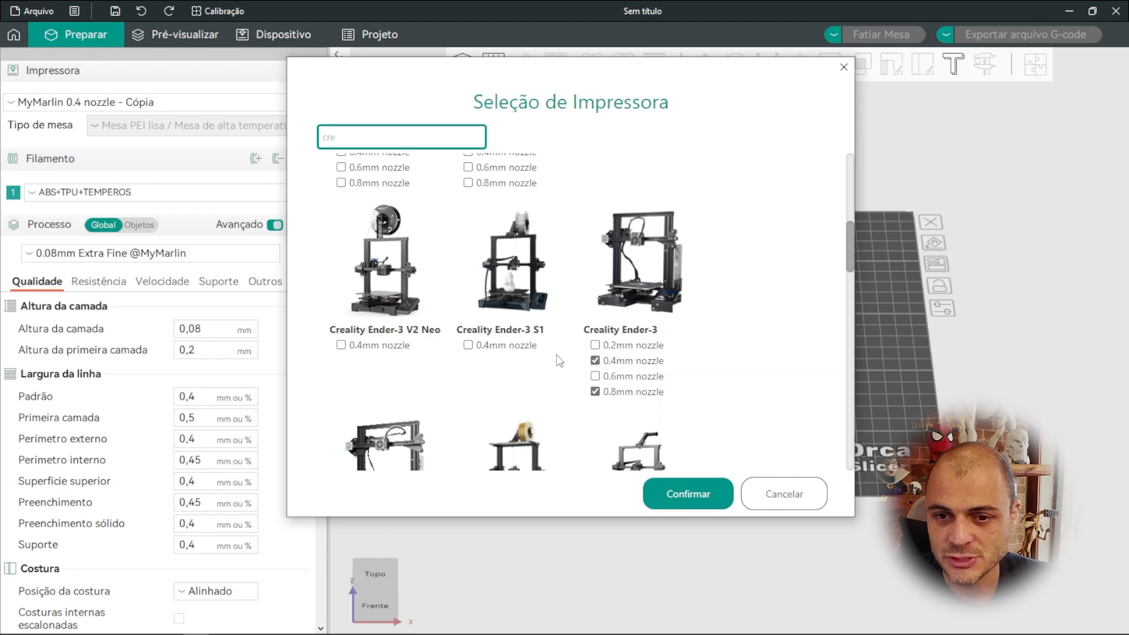
- Review the remaining Creality models down to the K1C and K1 Max, and confirm the printer selection
scroll(554, 324, "down", 1)
scroll(554, 322, "down", 15)
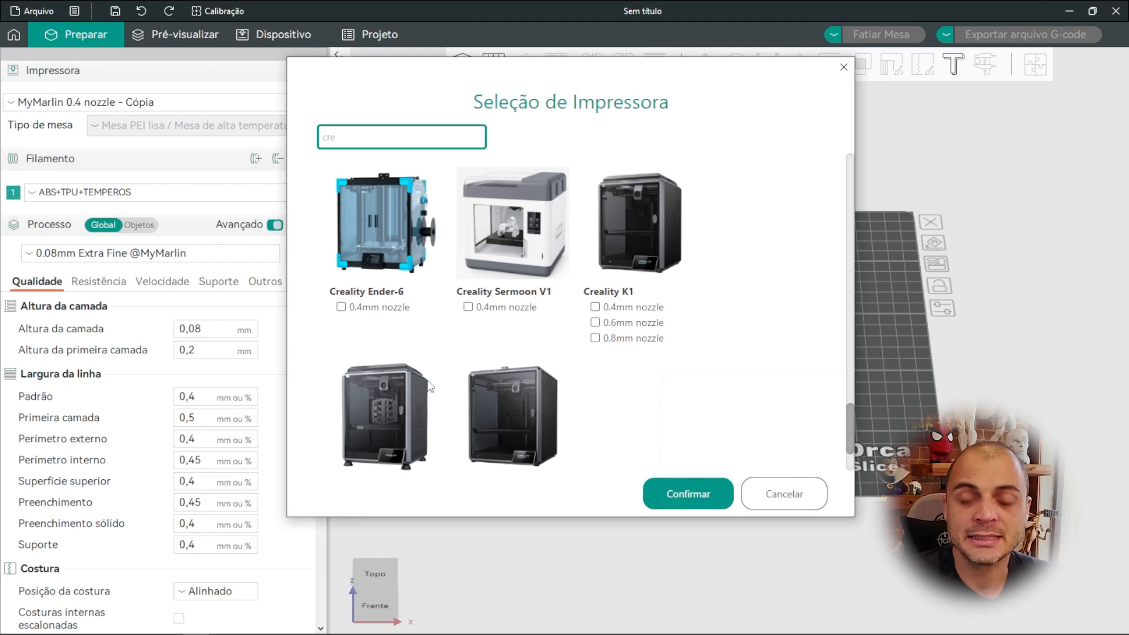
scroll(317, 398, "down", 1)
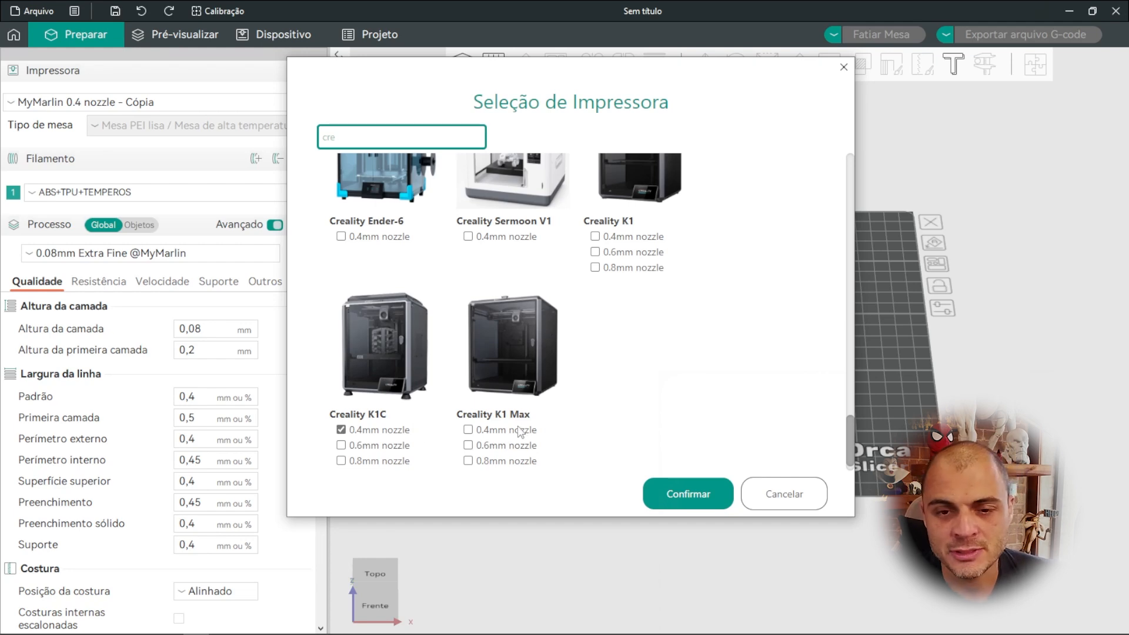
scroll(452, 322, "up", 10)
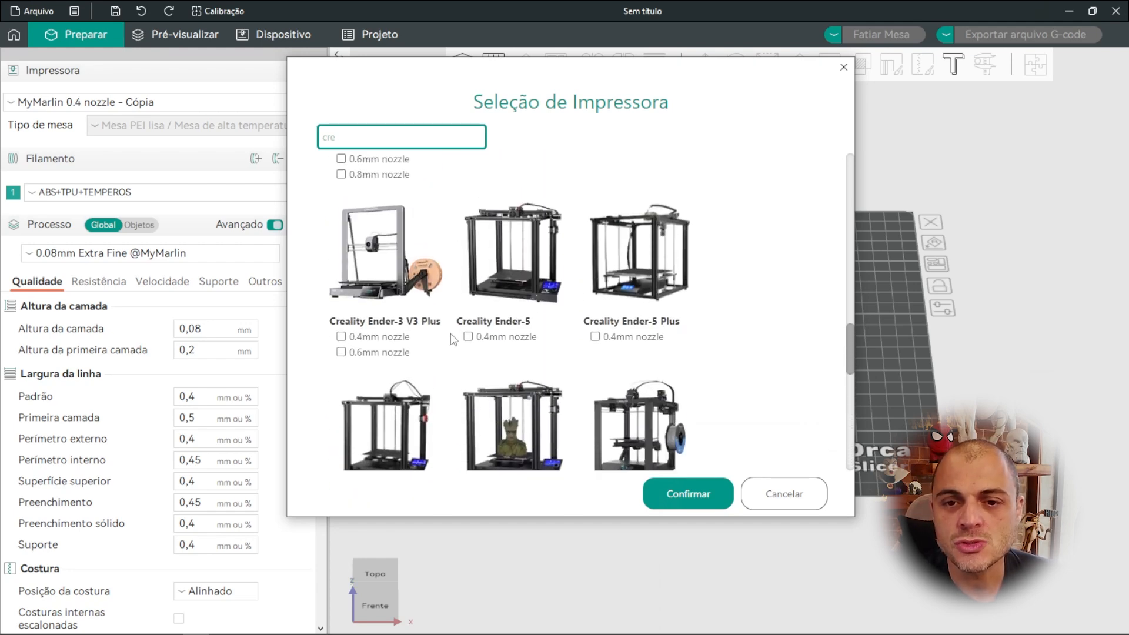
scroll(451, 322, "up", 5)
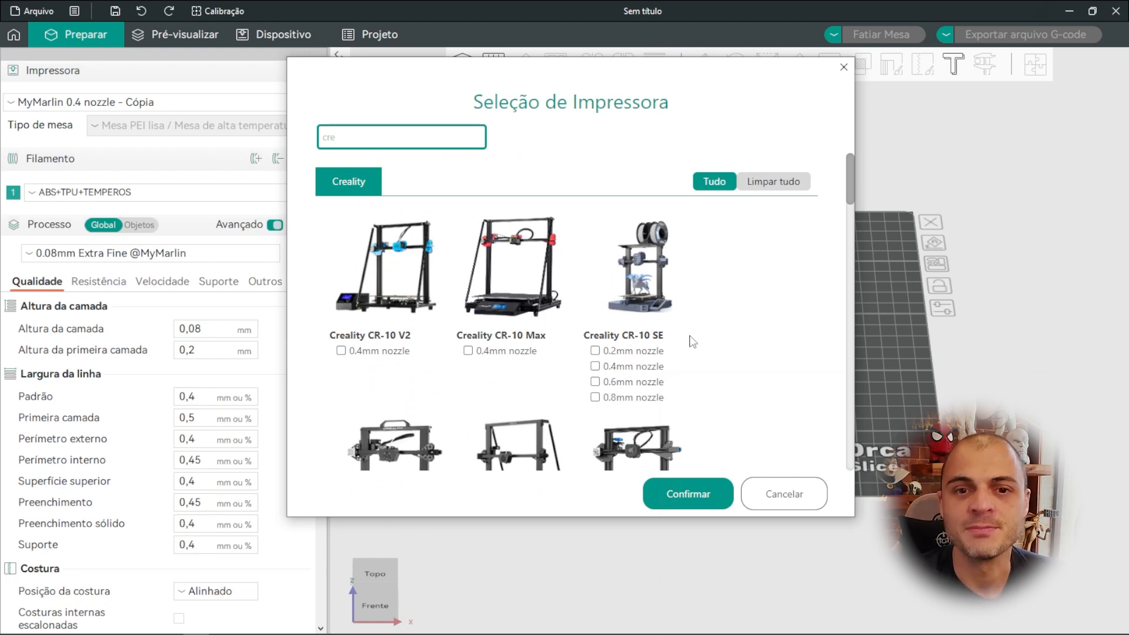
left_click(703, 503)
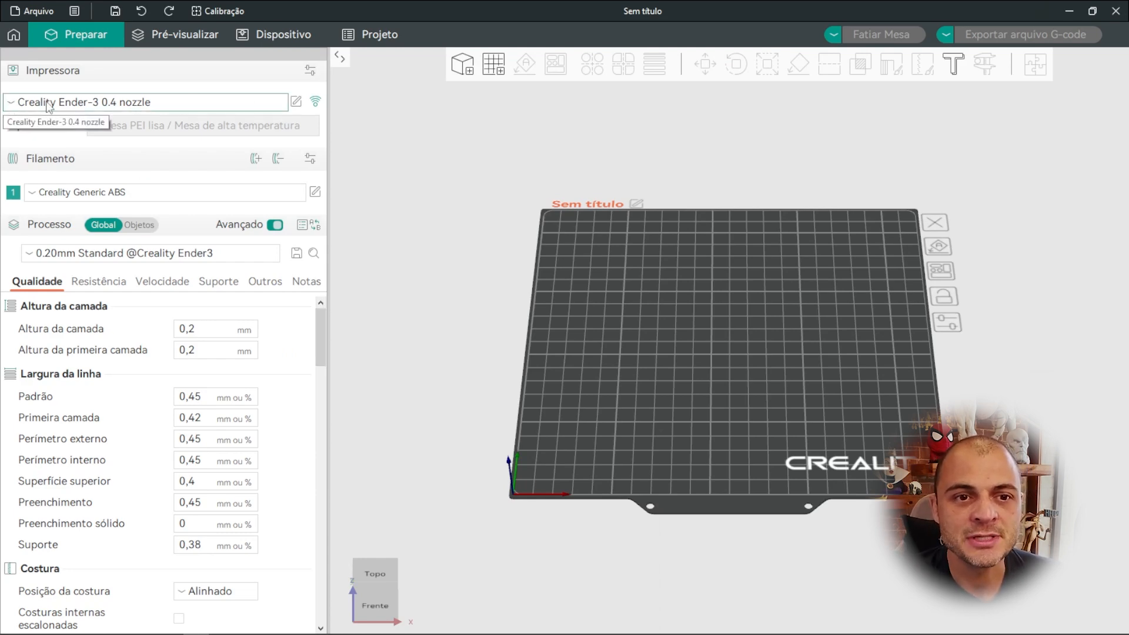
- Examine the available user and system presets in the printer list
left_click(11, 106)
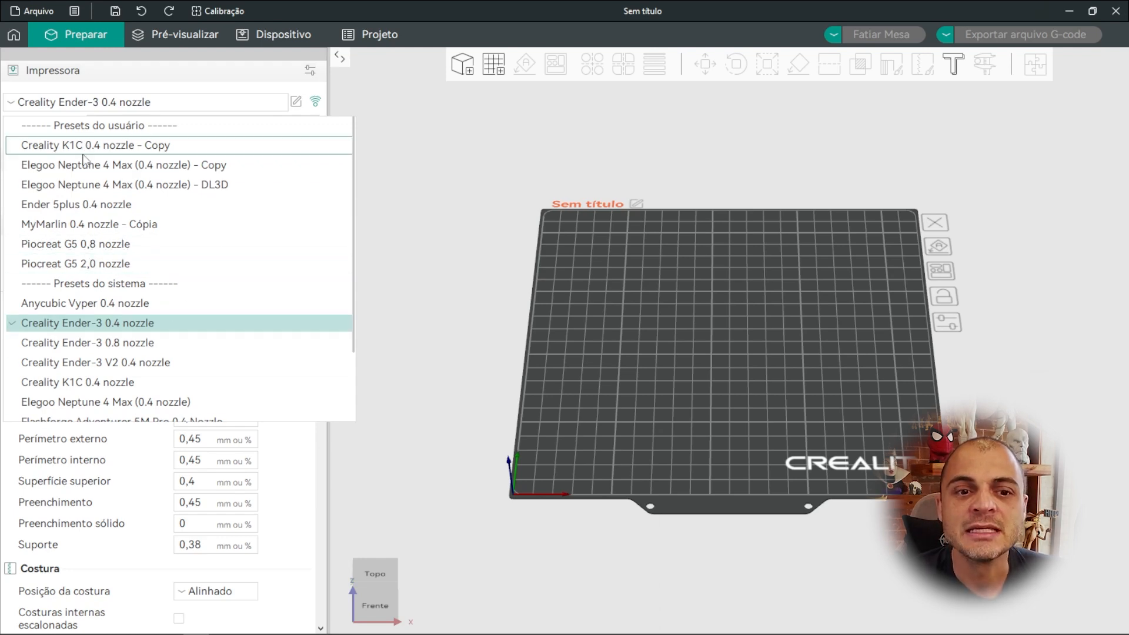
scroll(88, 159, "down", 2)
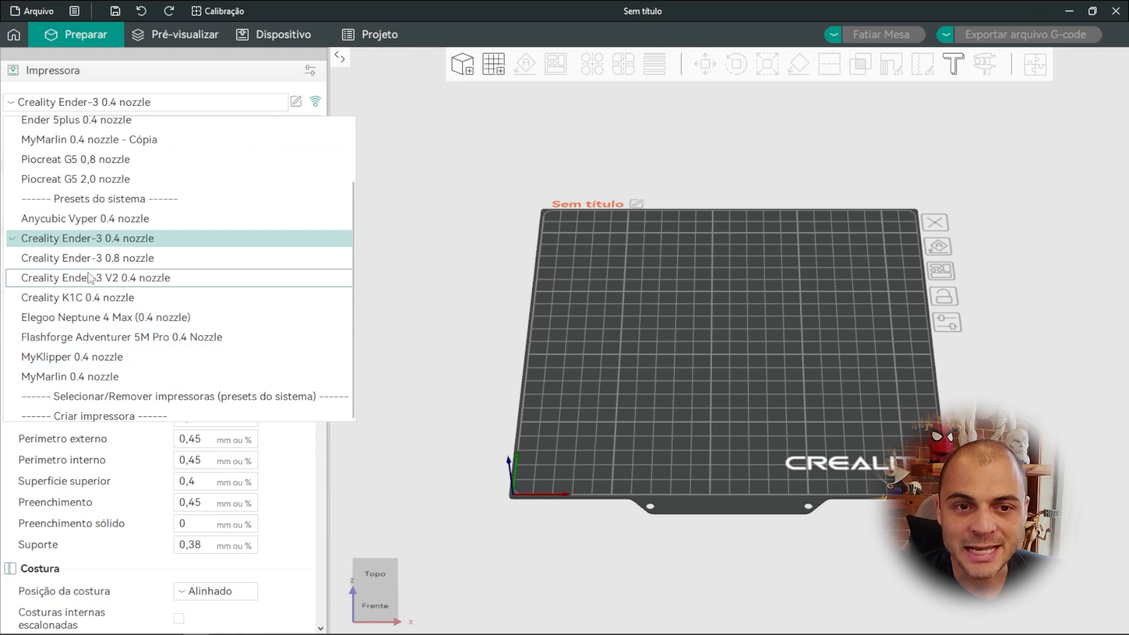
scroll(90, 264, "up", 3)
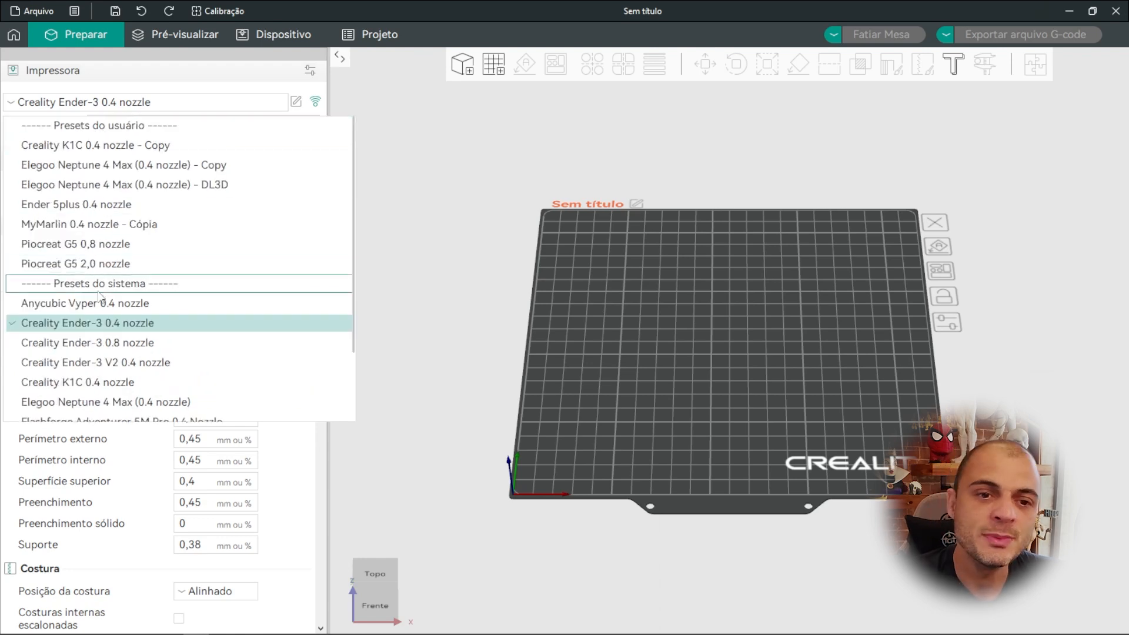
scroll(92, 296, "down", 2)
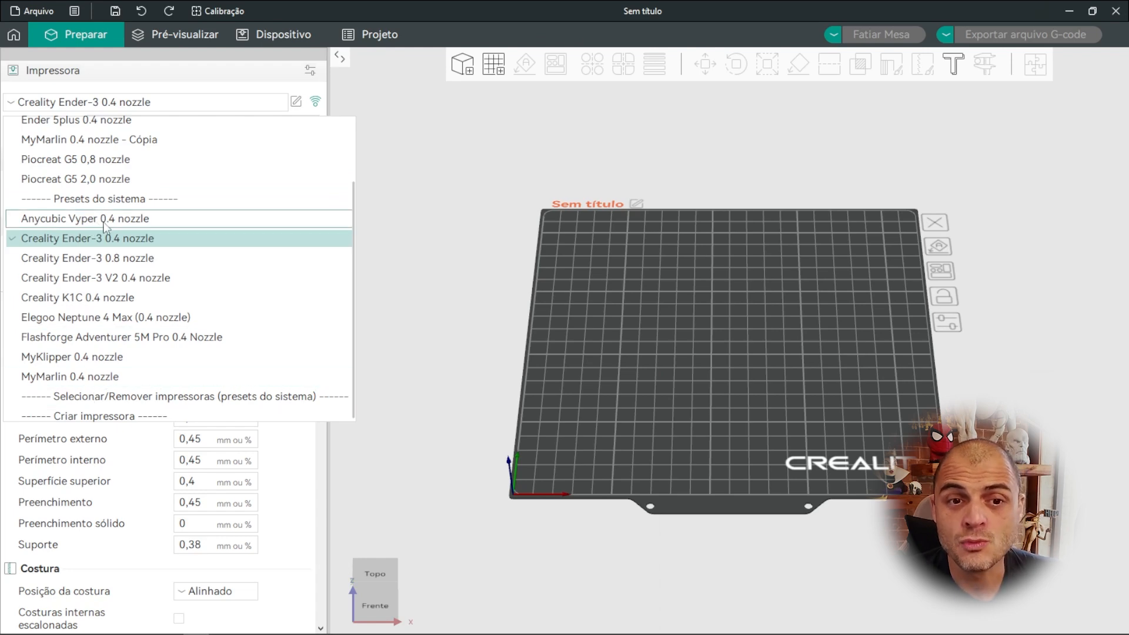
scroll(114, 228, "up", 2)
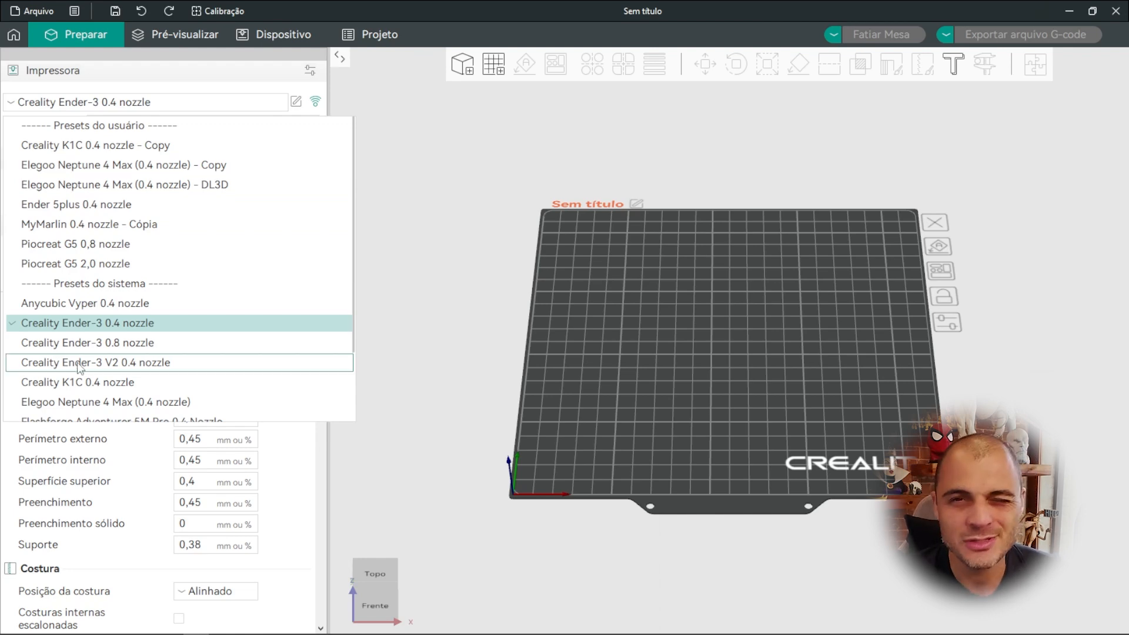
scroll(78, 369, "down", 2)
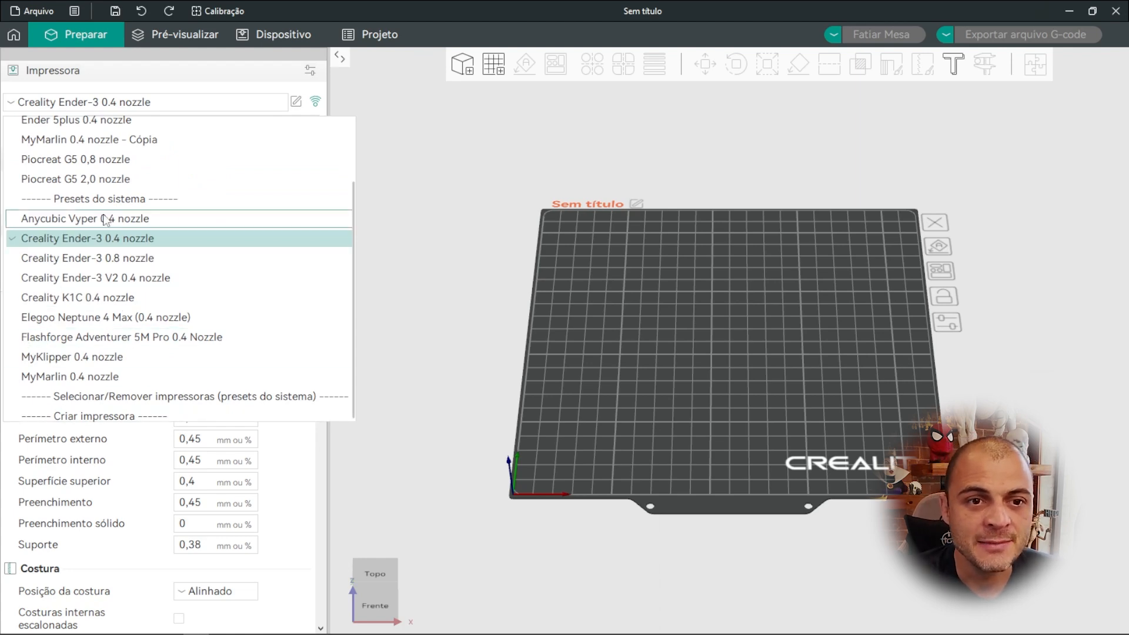
scroll(105, 210, "up", 2)
scroll(106, 223, "down", 2)
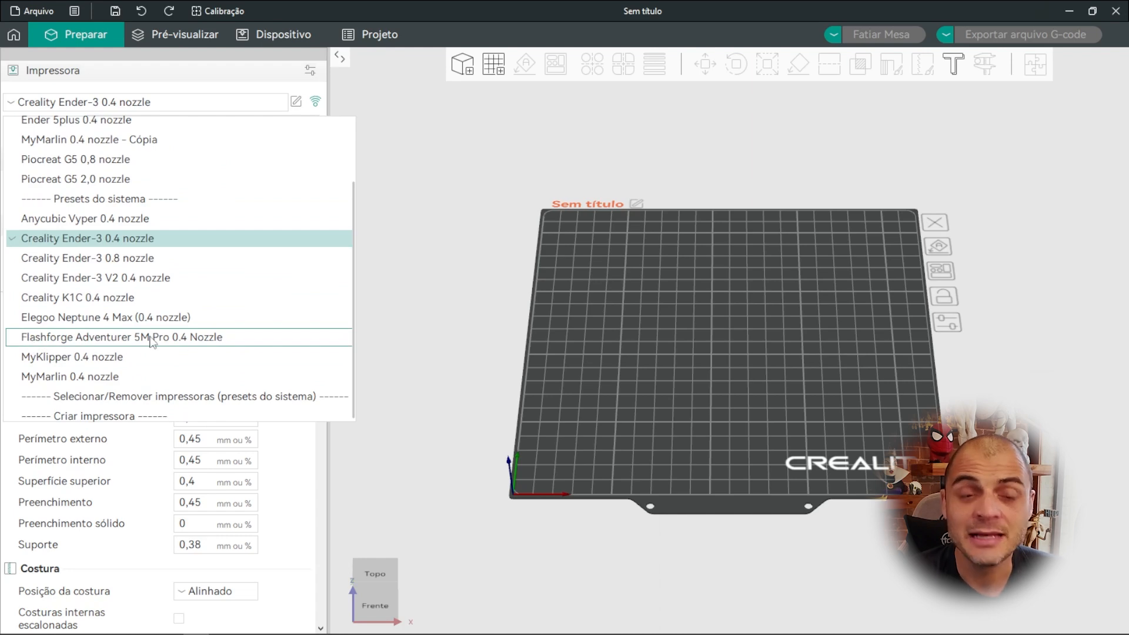
scroll(74, 144, "up", 2)
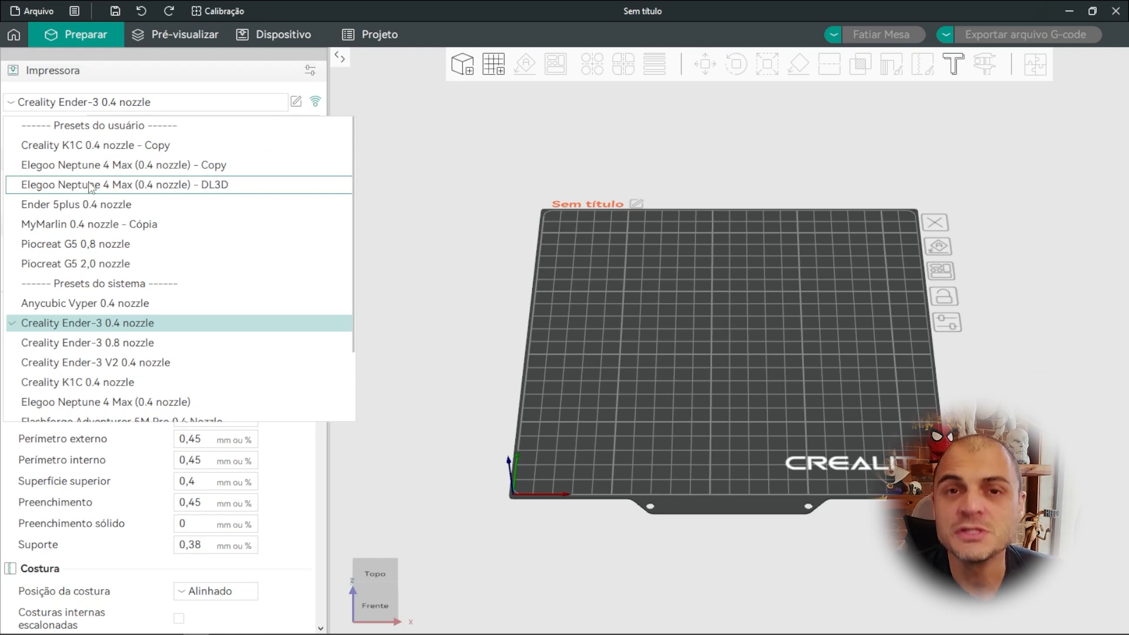
scroll(86, 187, "down", 2)
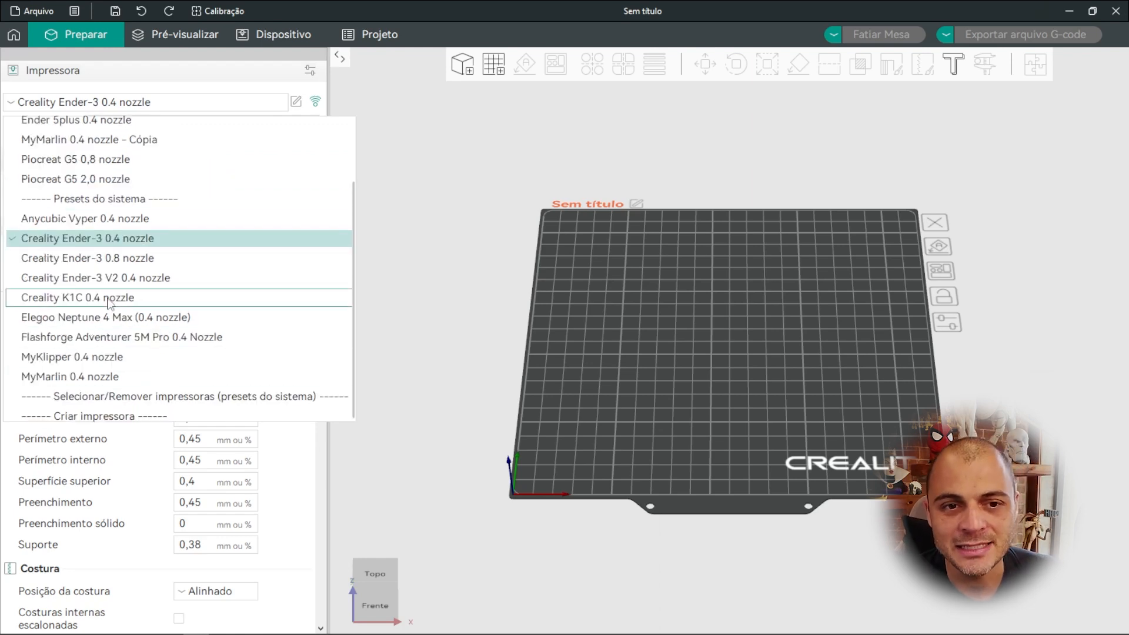
scroll(110, 297, "up", 2)
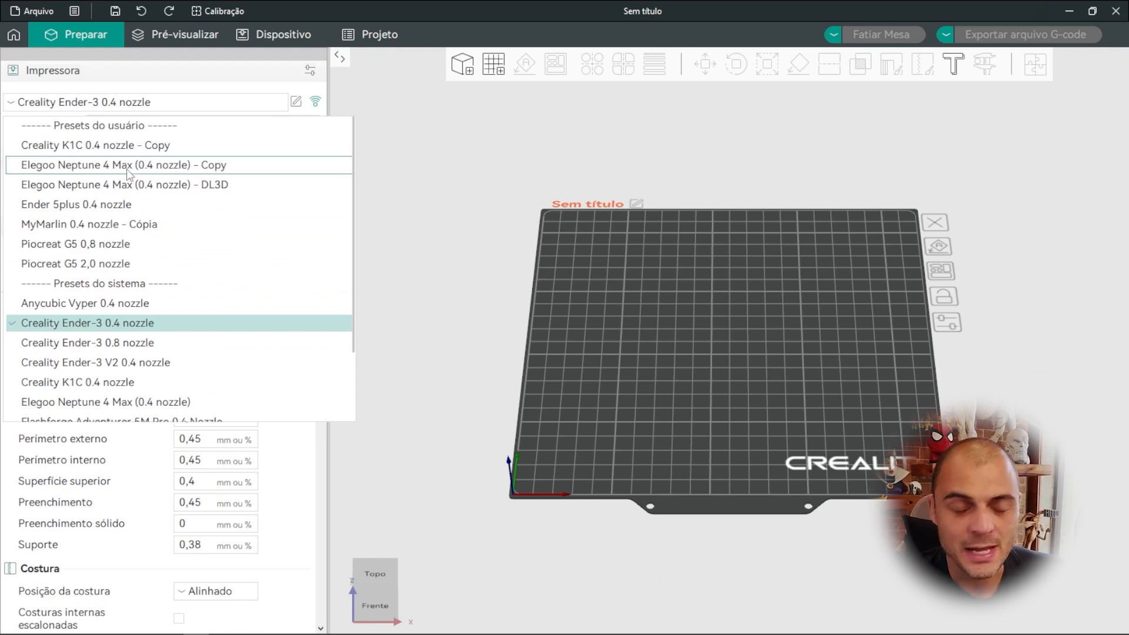
scroll(106, 355, "down", 2)
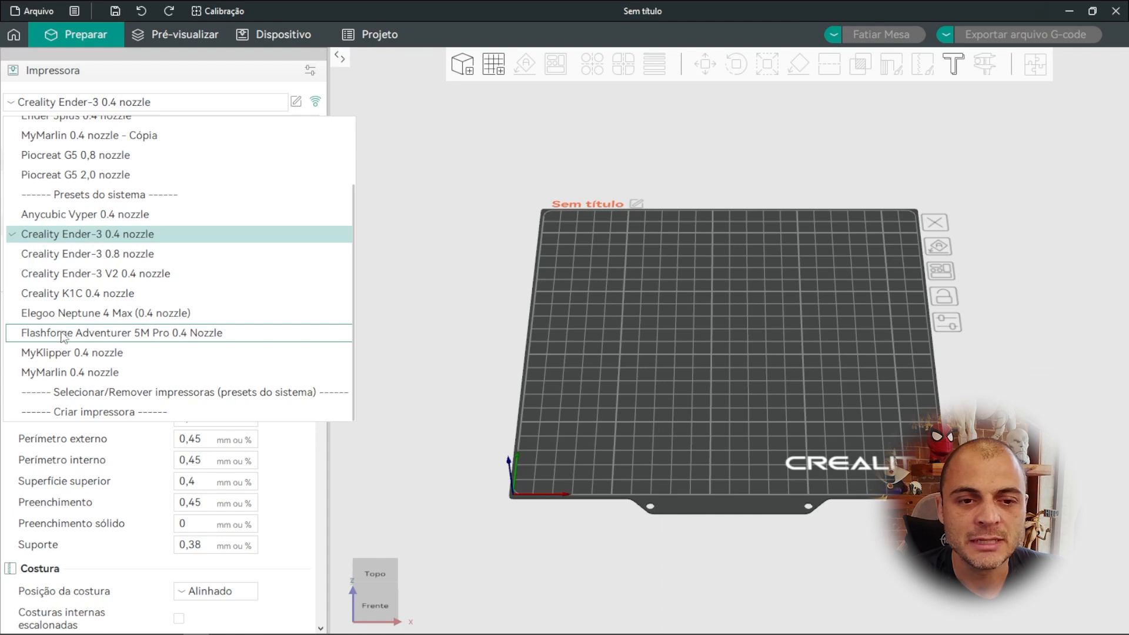
- Choose the Flashforge Adventurer 5M Pro 0.4 Nozzle preset, and confirm the printer selection with the Generic Marlin Printer 0.4mm nozzle enabled
left_click(169, 336)
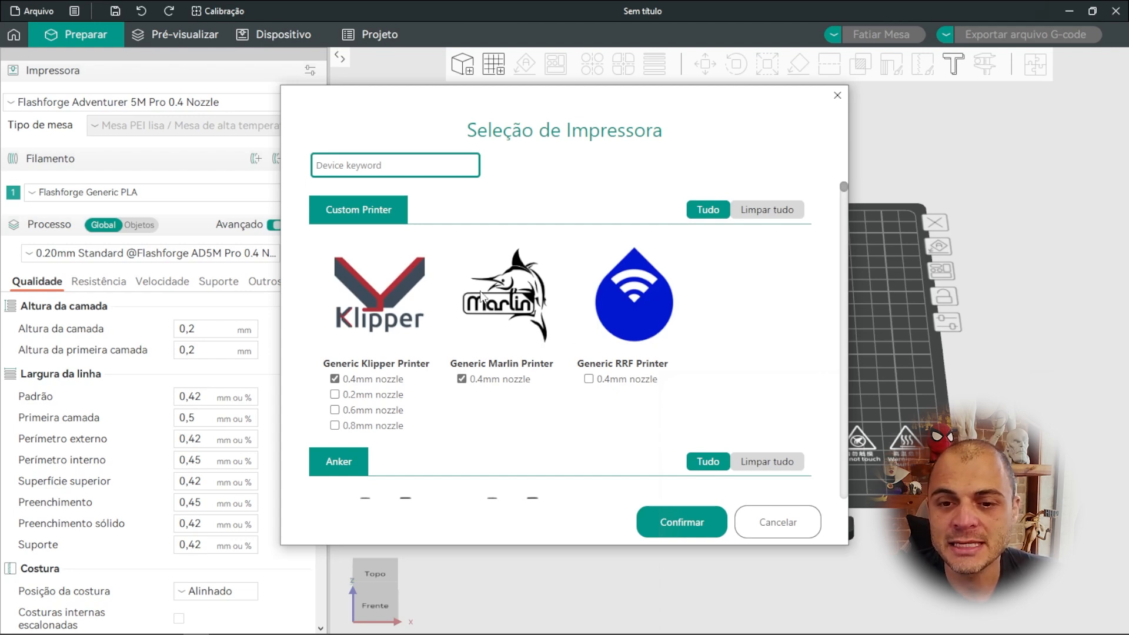
scroll(517, 370, "down", 1)
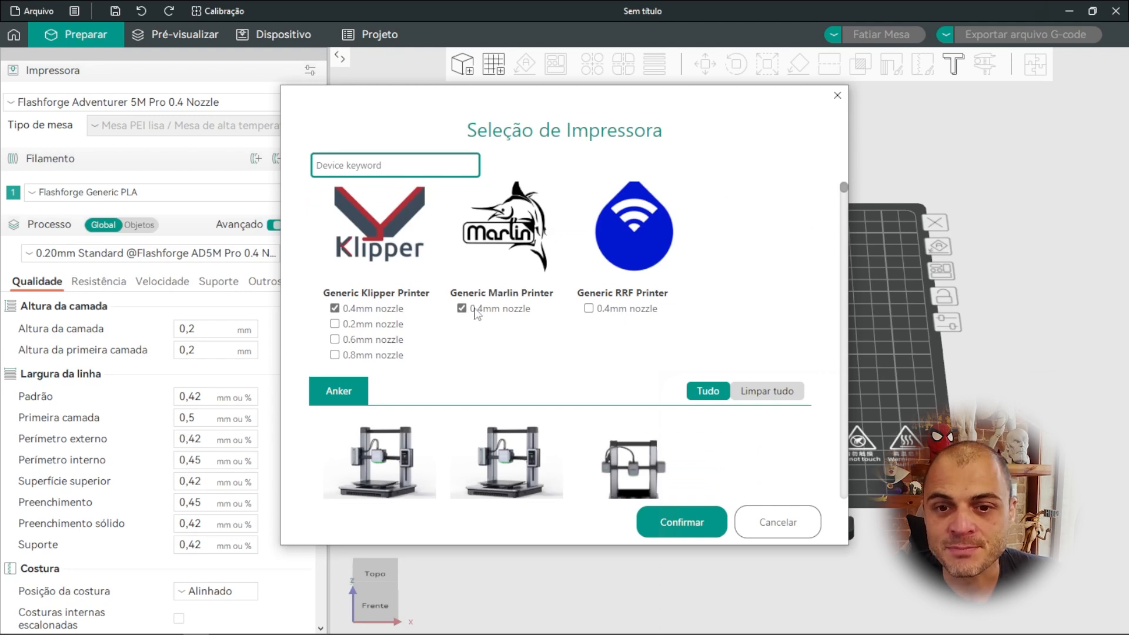
left_click(461, 309)
left_click(462, 310)
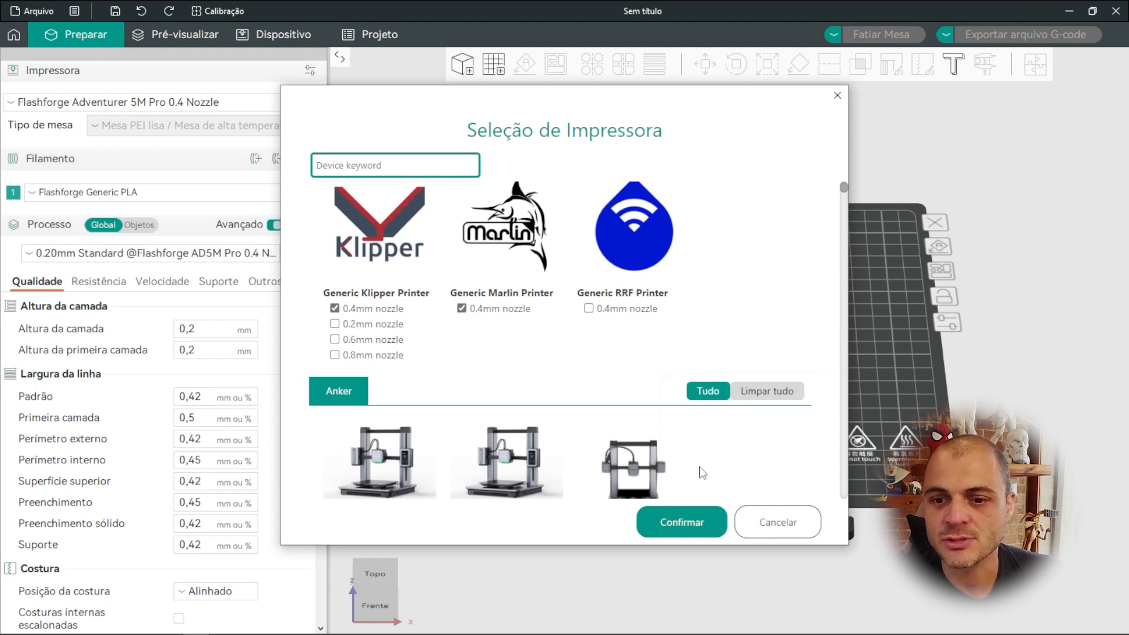
left_click(682, 522)
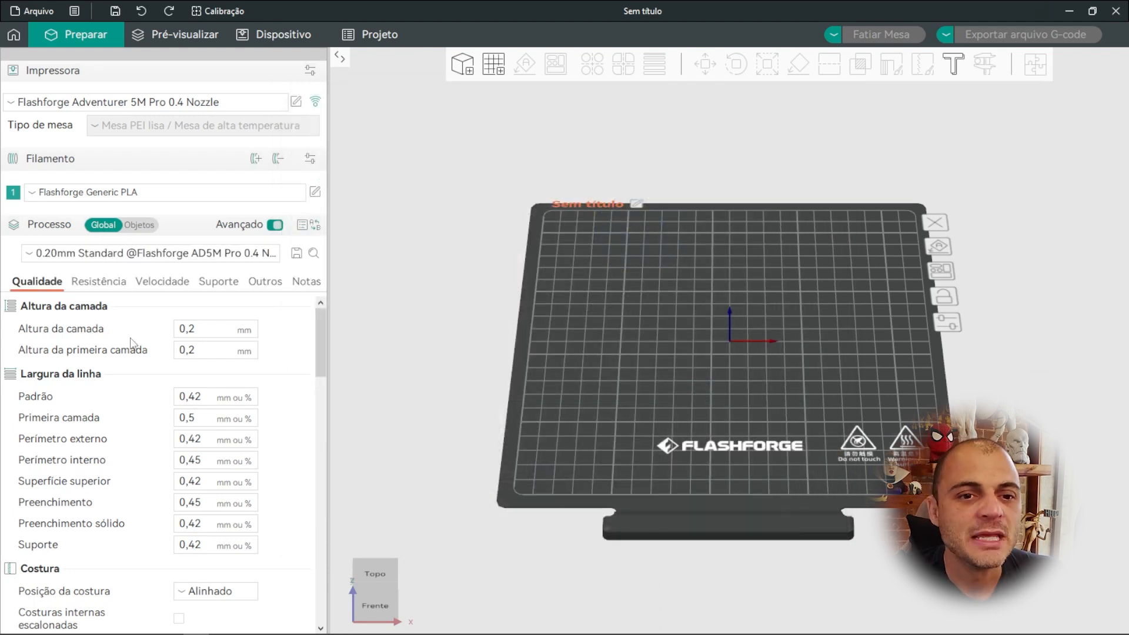
- Select the MyMarlin 0.4 nozzle printer preset and open its printer settings with advanced options enabled
left_click(64, 106)
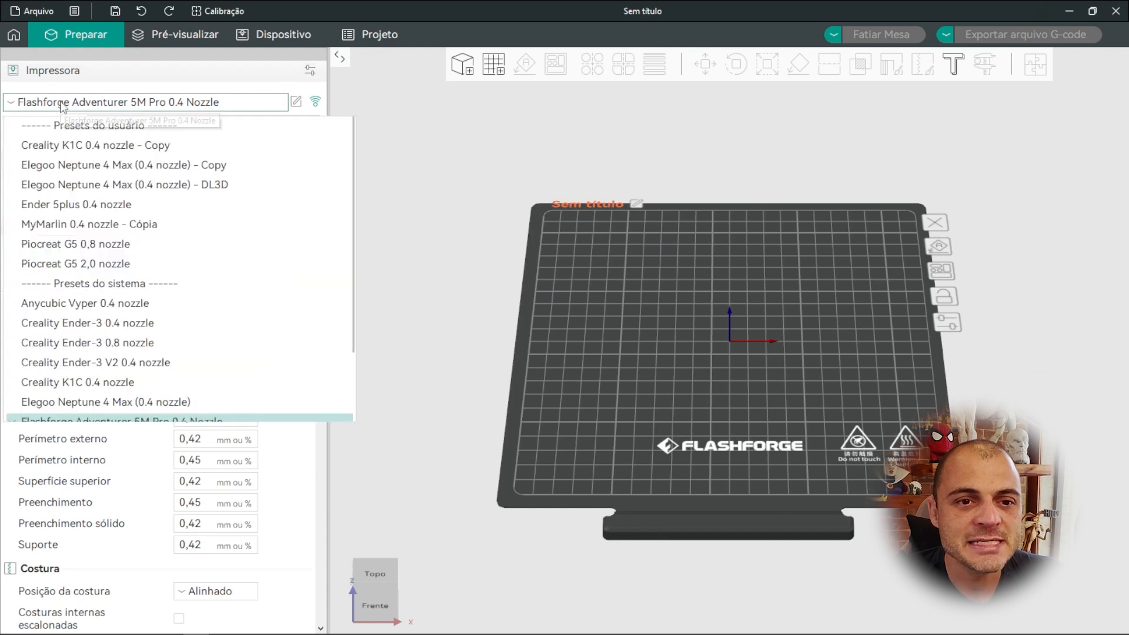
scroll(42, 347, "down", 2)
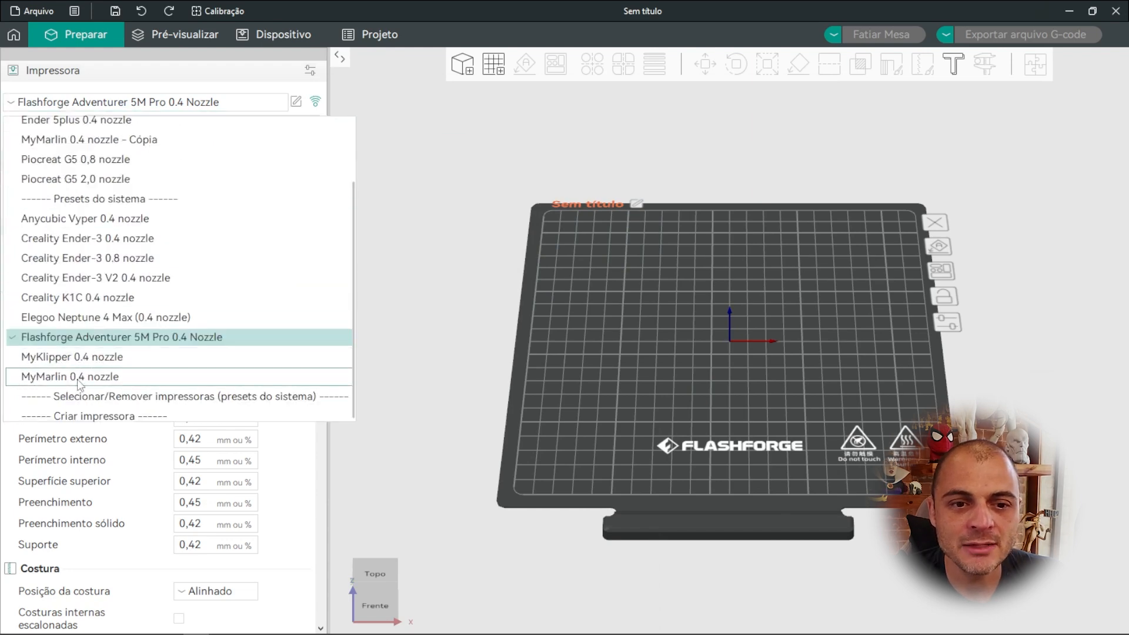
left_click(87, 376)
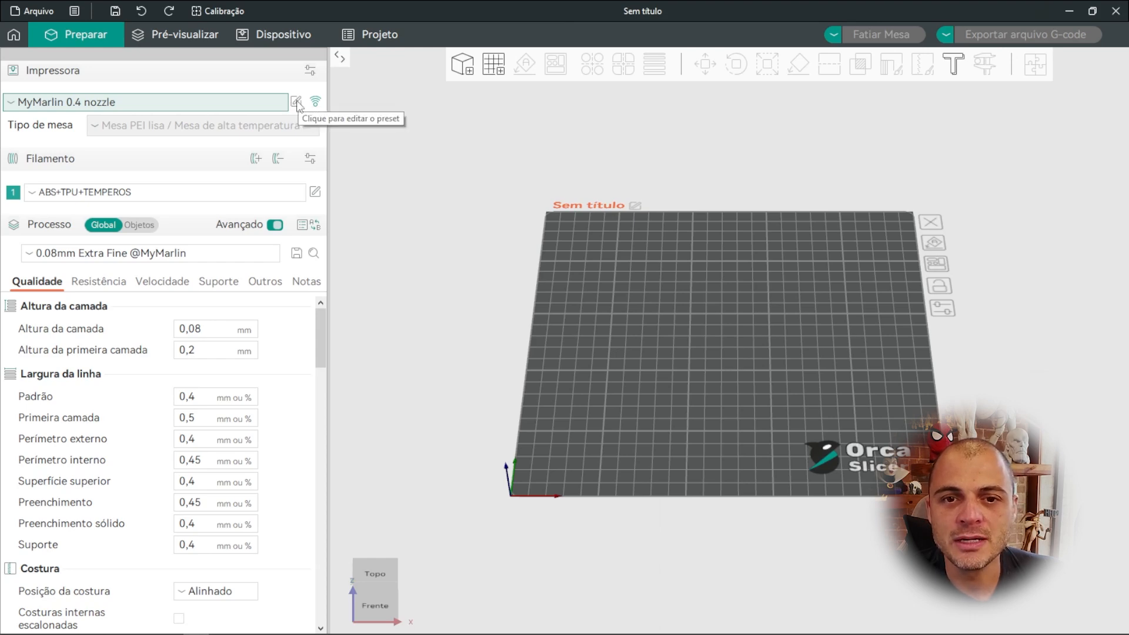
left_click(296, 102)
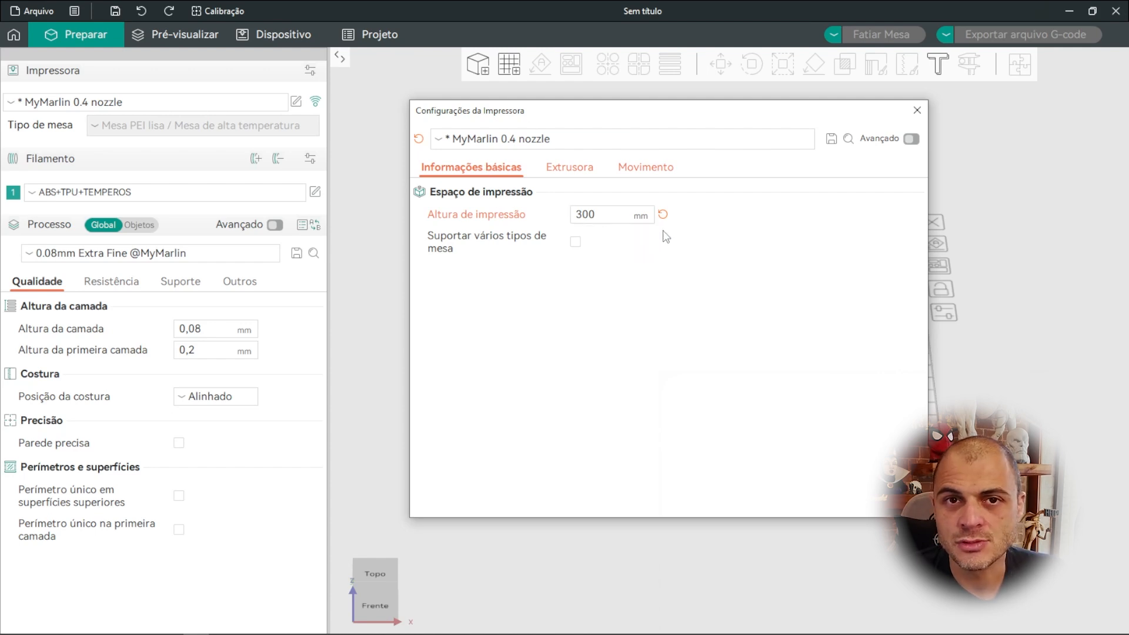
left_click(911, 140)
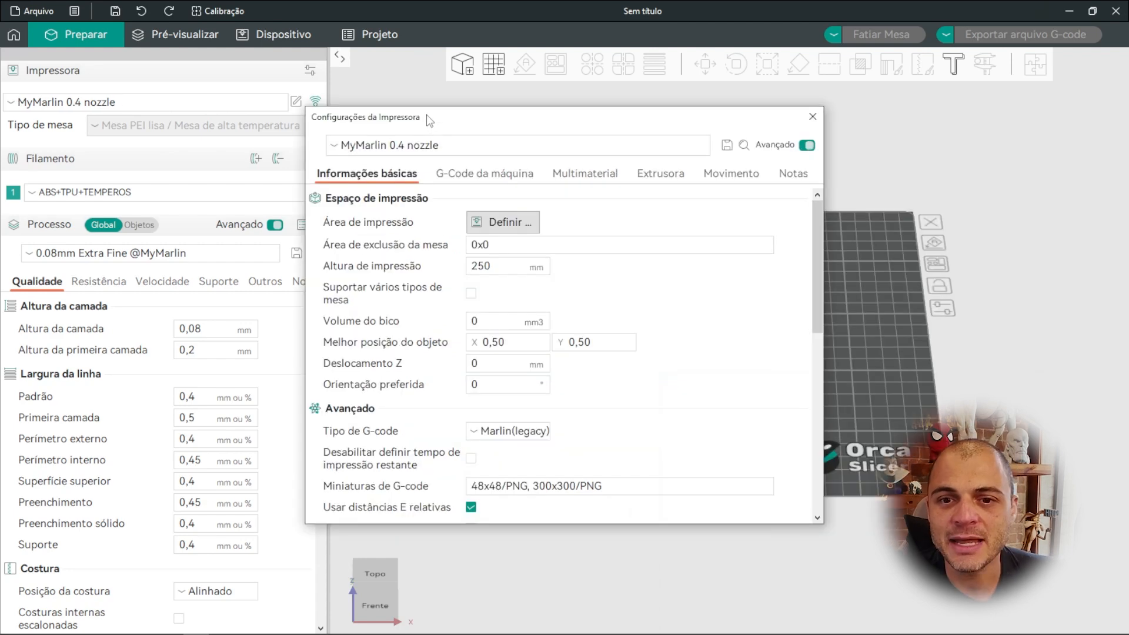
left_click_drag(429, 116, 482, 94)
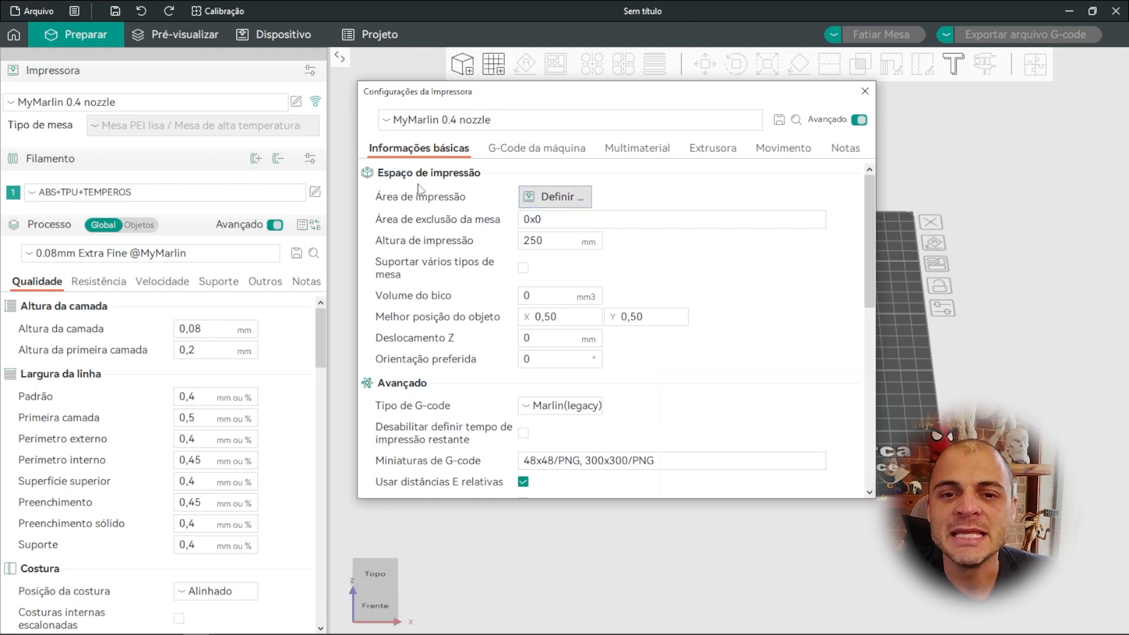
- Open the bed shape settings for the print area and examine the X and Y size fields and the texture loading option
left_click(540, 199)
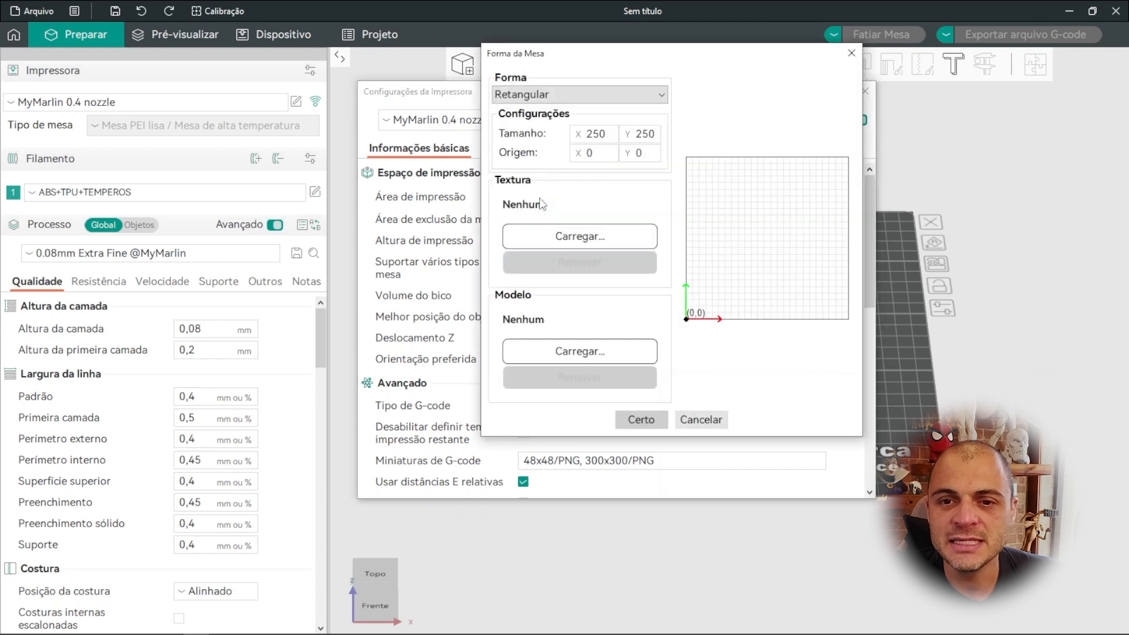
double_click(595, 134)
double_click(645, 134)
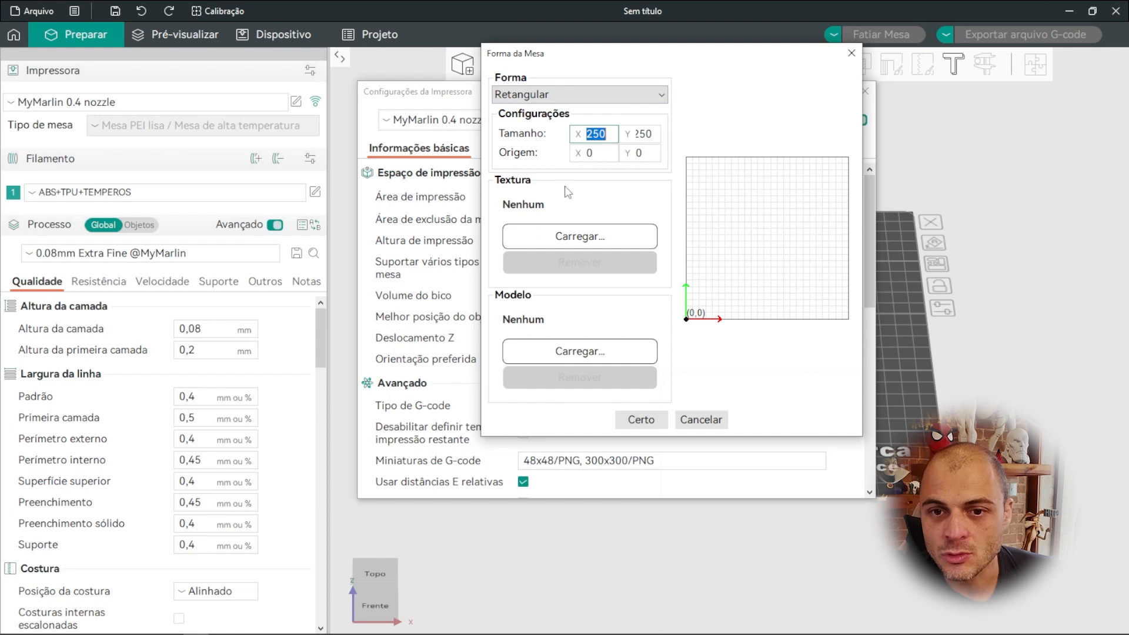
left_click(514, 236)
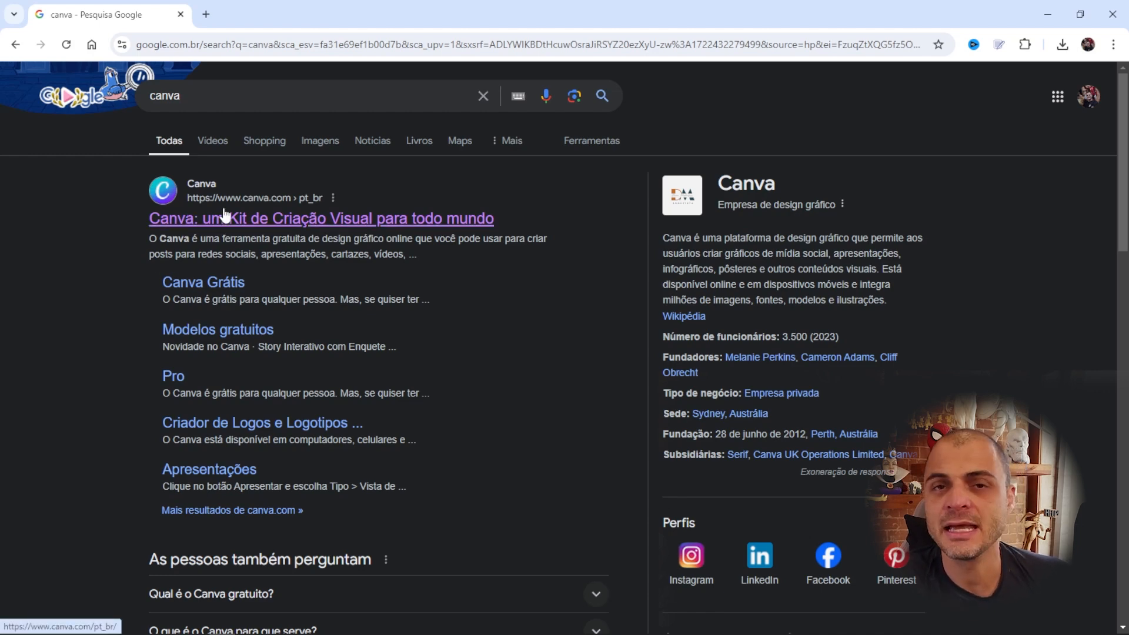
- Switch to Canva in the browser and set the Kywood 3D Tycoon SLIM design's PNG download to page 1 only
double_click(194, 97)
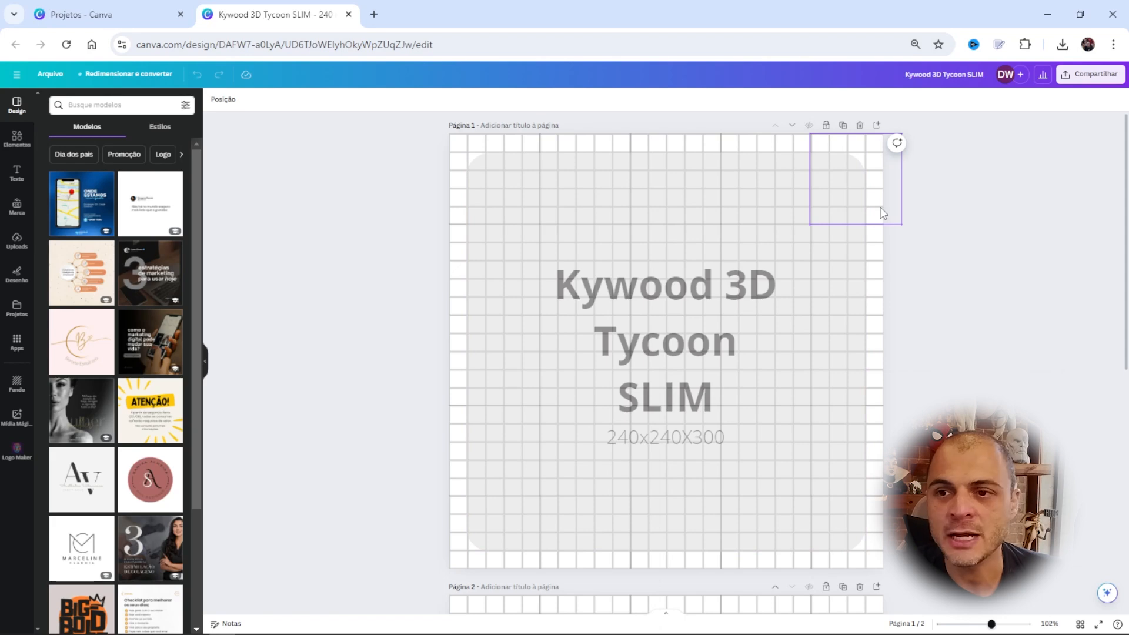
left_click(1098, 76)
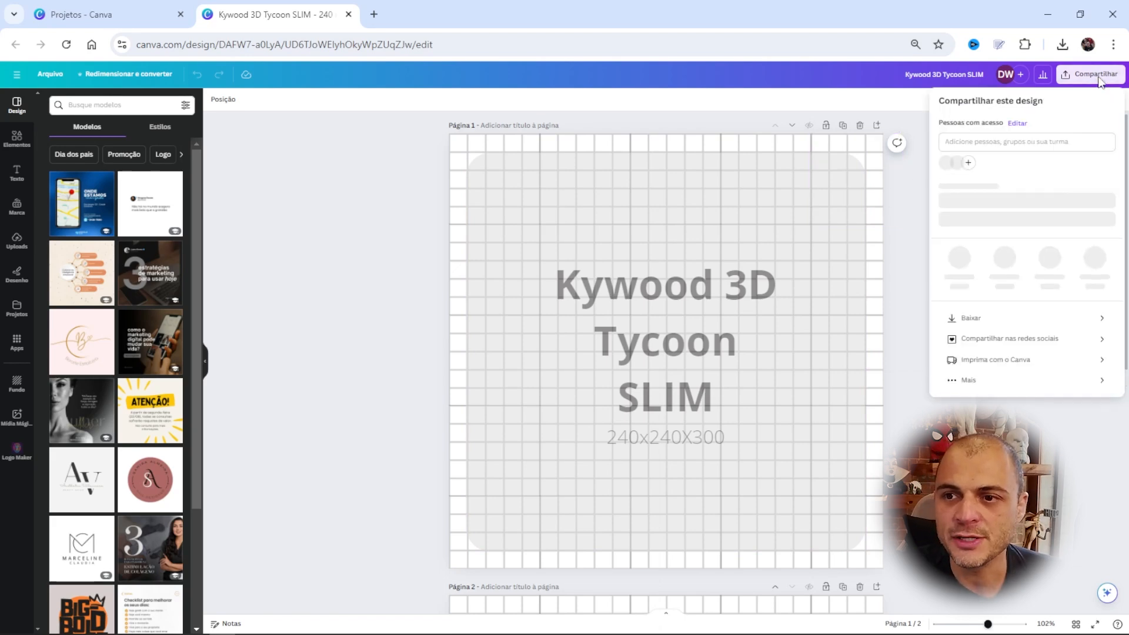
left_click(971, 323)
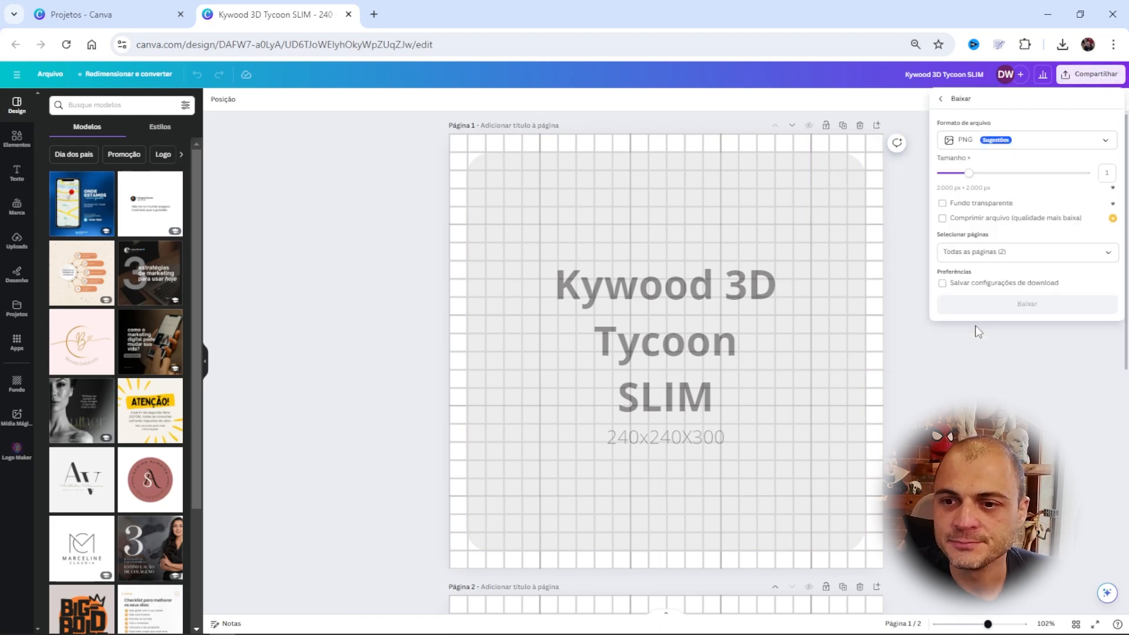
left_click(994, 256)
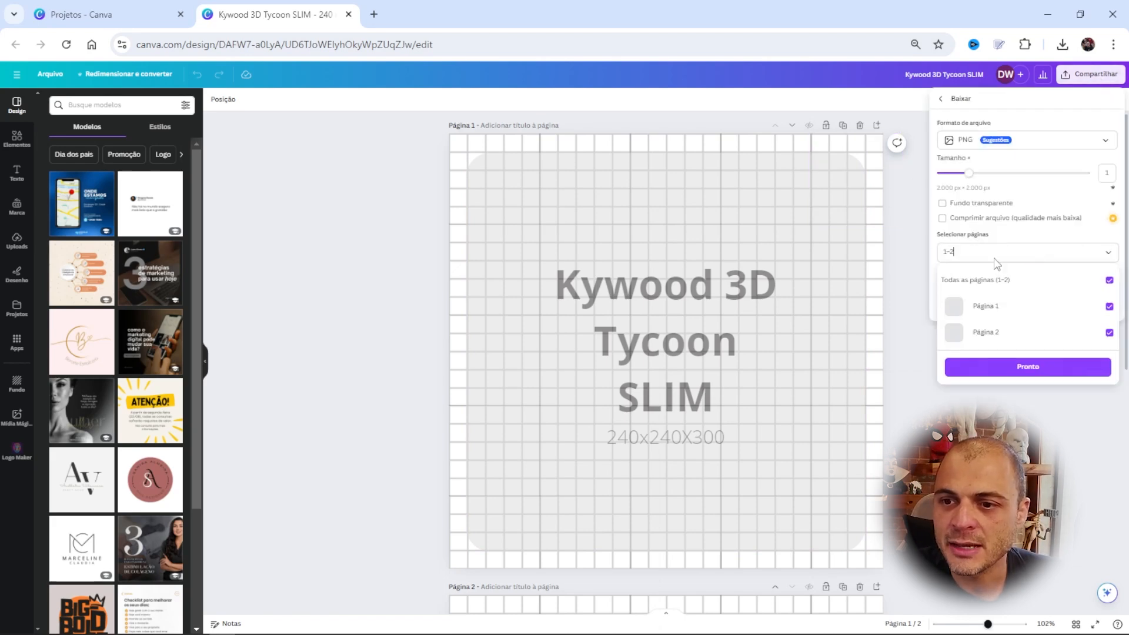
left_click(1110, 280)
left_click(1110, 307)
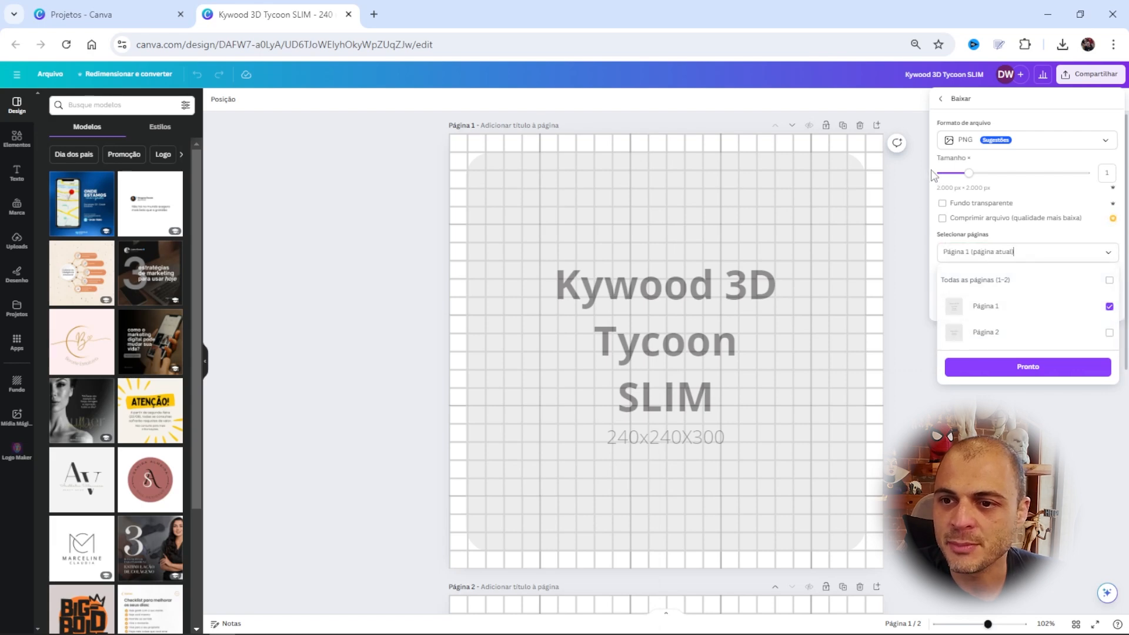
left_click(986, 378)
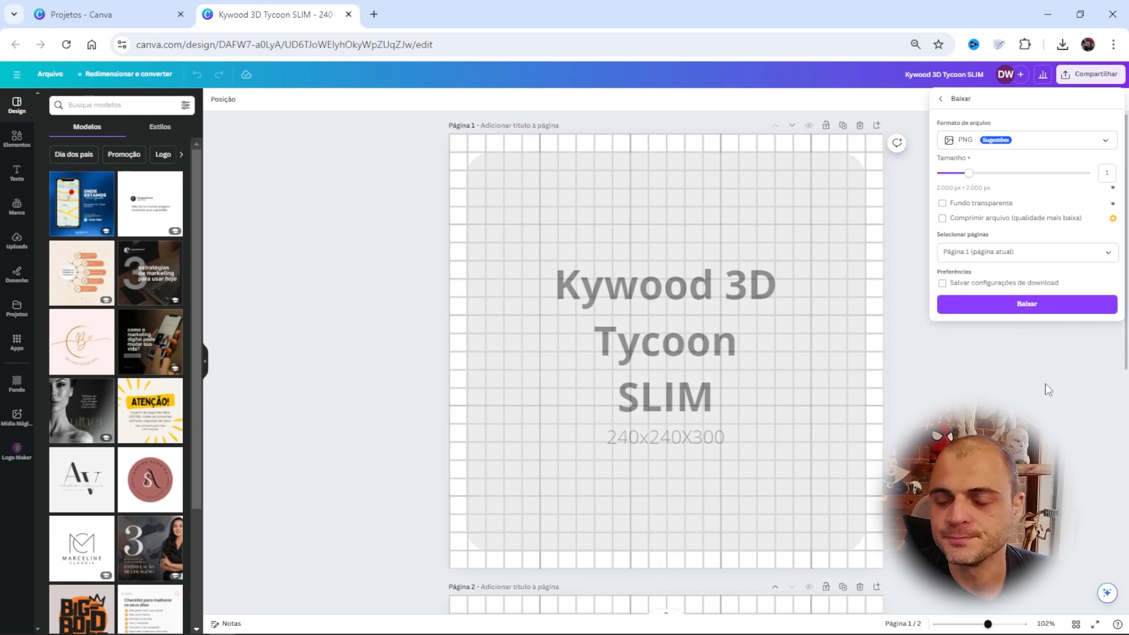
- Download page 1 of the Kywood 3D Tycoon SLIM design as a PNG, check the image, and close its preview
left_click(1023, 304)
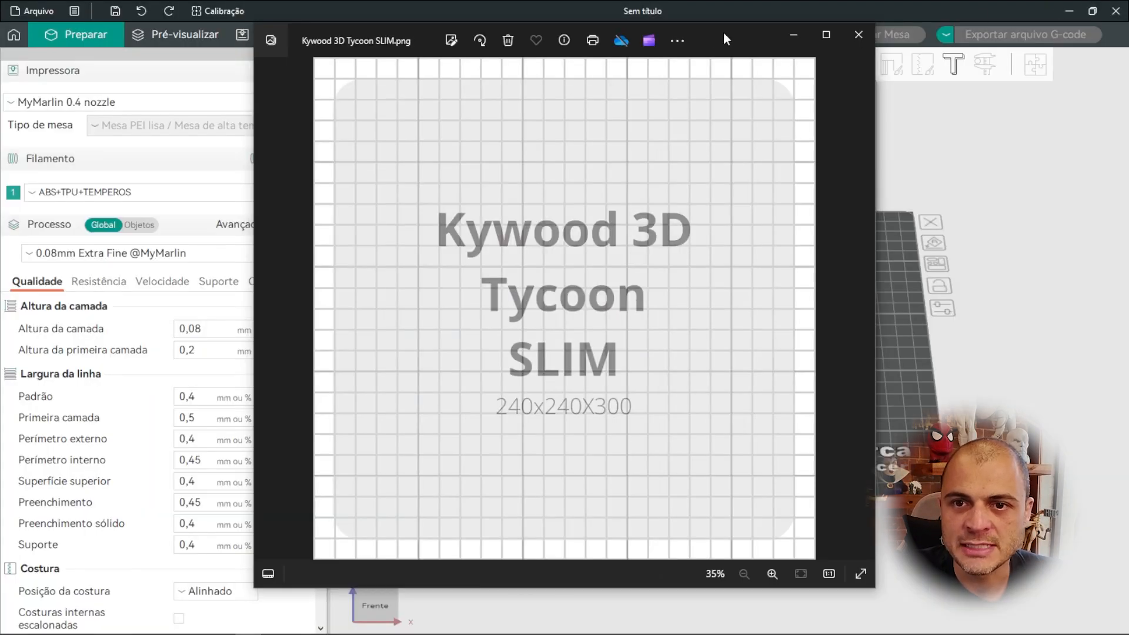
left_click_drag(712, 37, 765, 53)
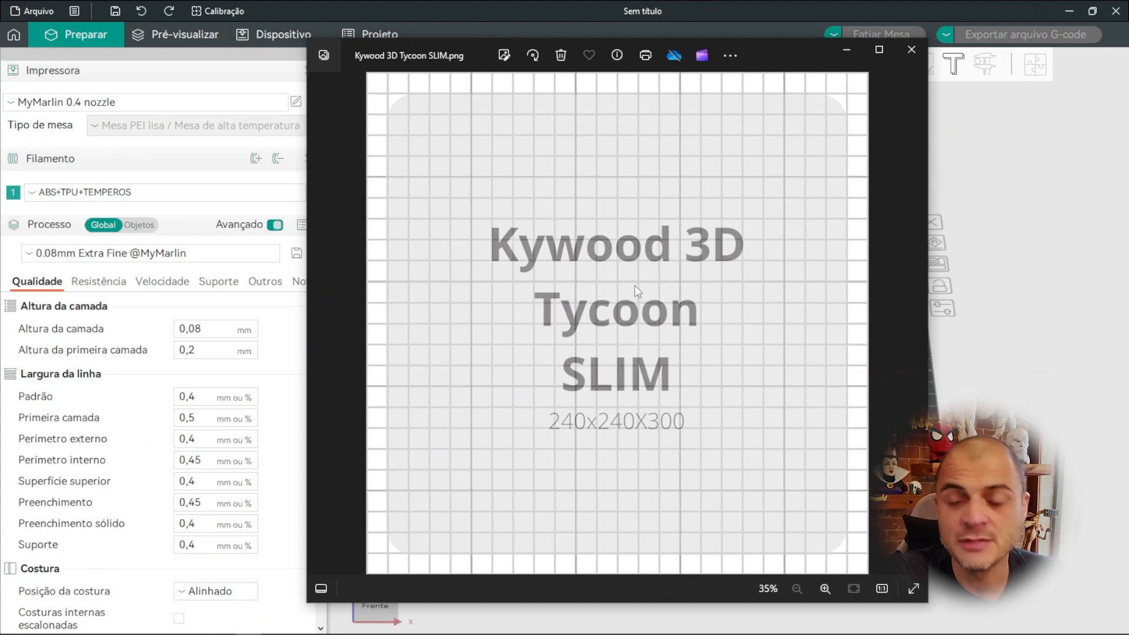
left_click(914, 59)
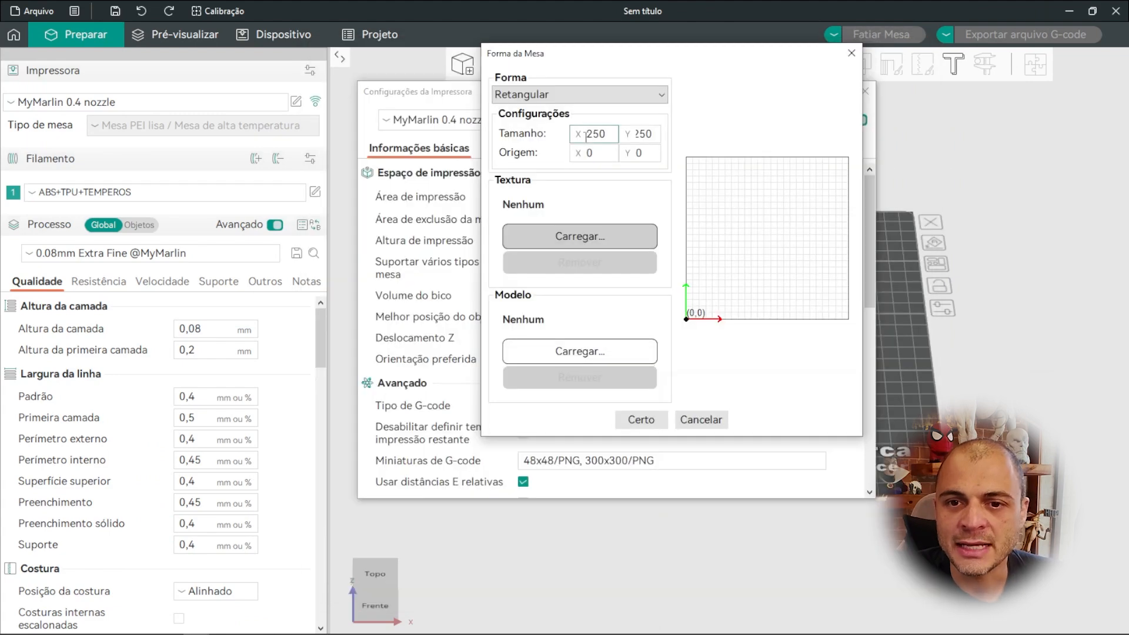
- Switch to OrcaSlicer and set the rectangular bed size to 240 mm in X and 240 mm in Y
double_click(596, 133)
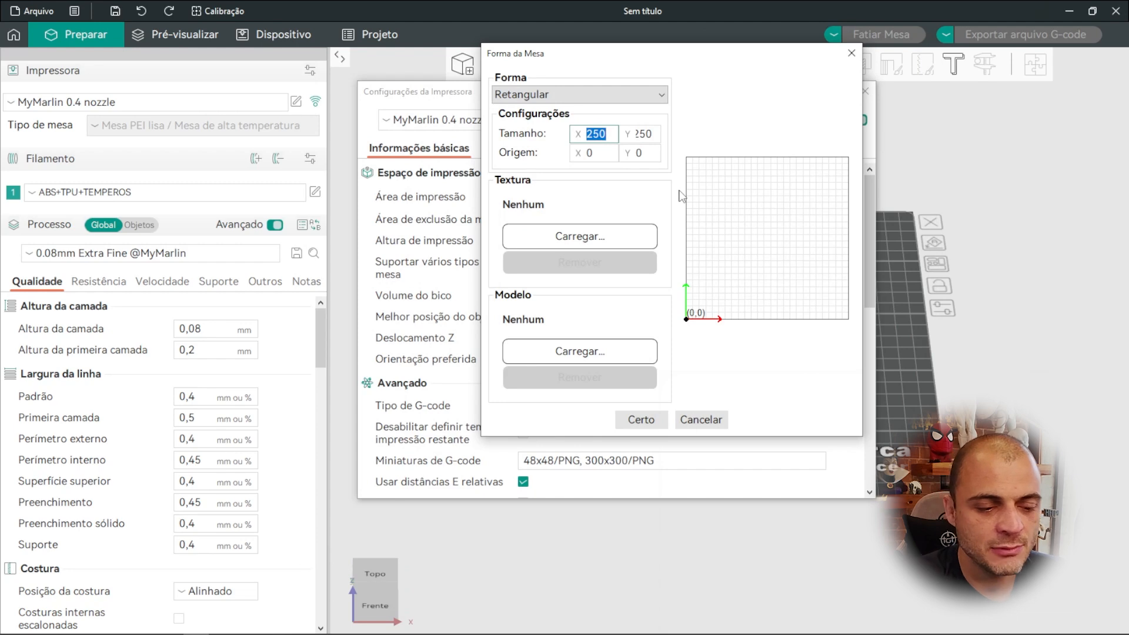
type("240")
double_click(636, 133)
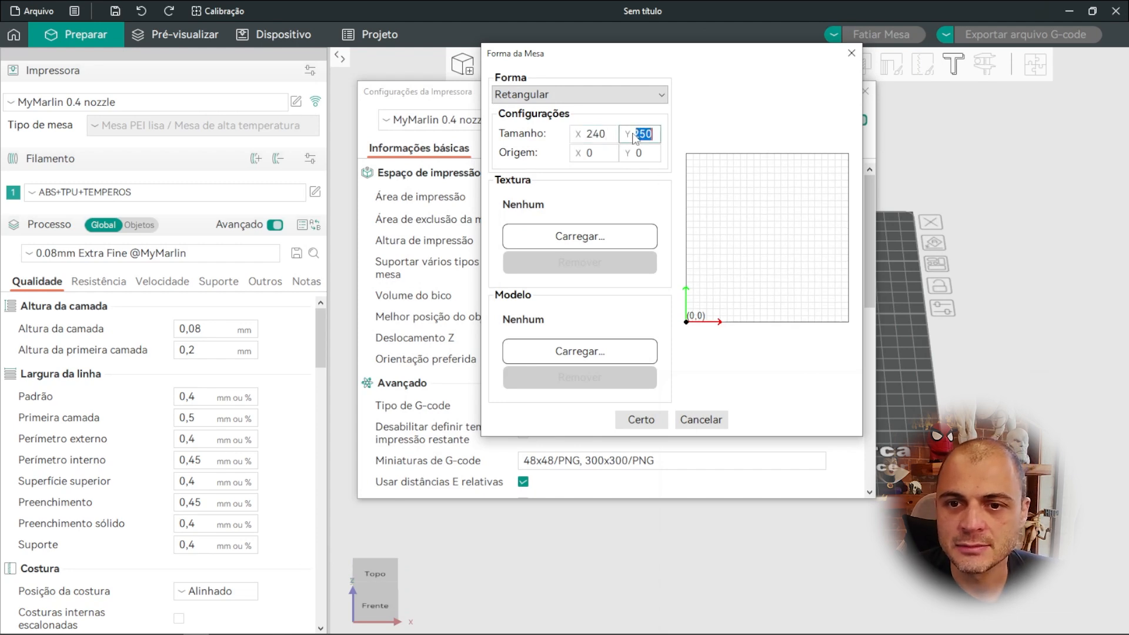
type("240")
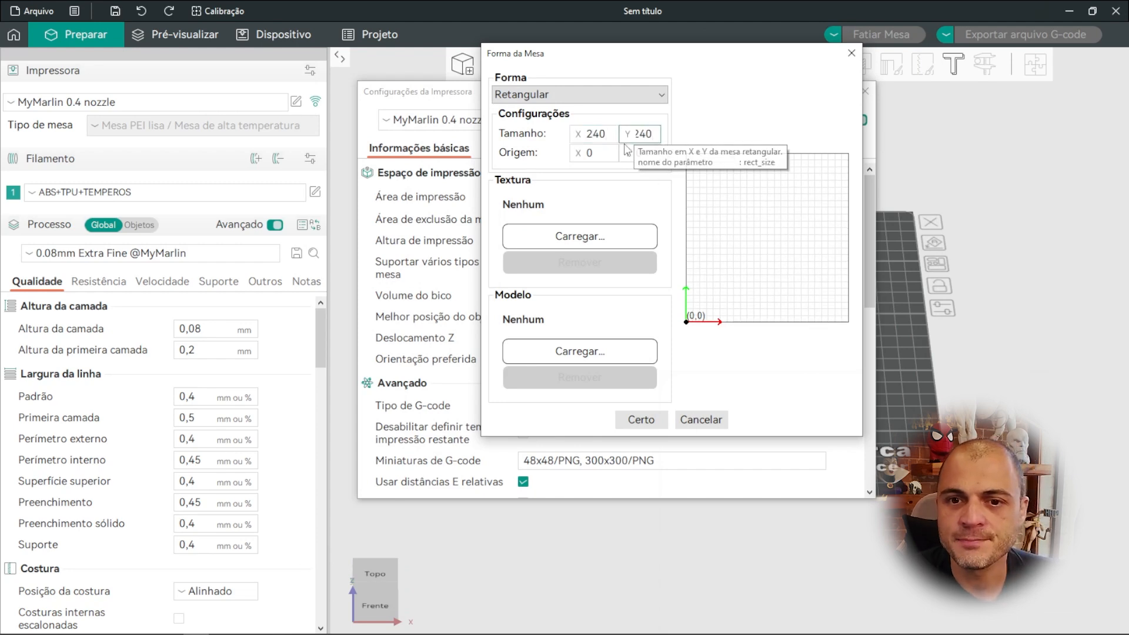
- Load Kywood 3D Tycoon SLIM.png from Downloads as the bed texture and confirm the bed shape
left_click(589, 236)
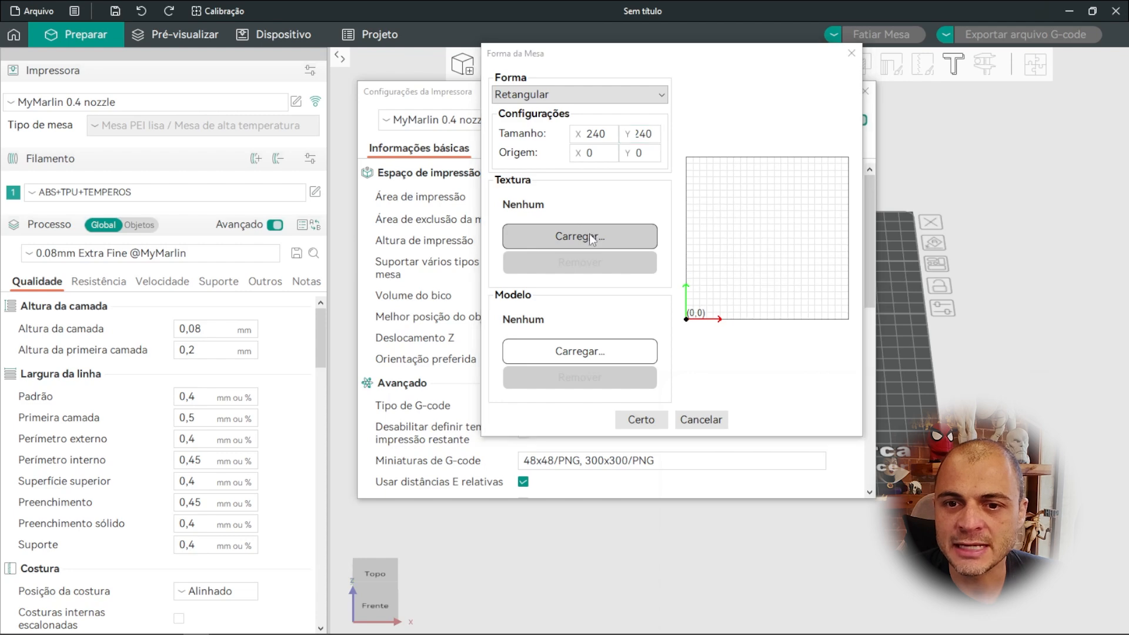
left_click(537, 216)
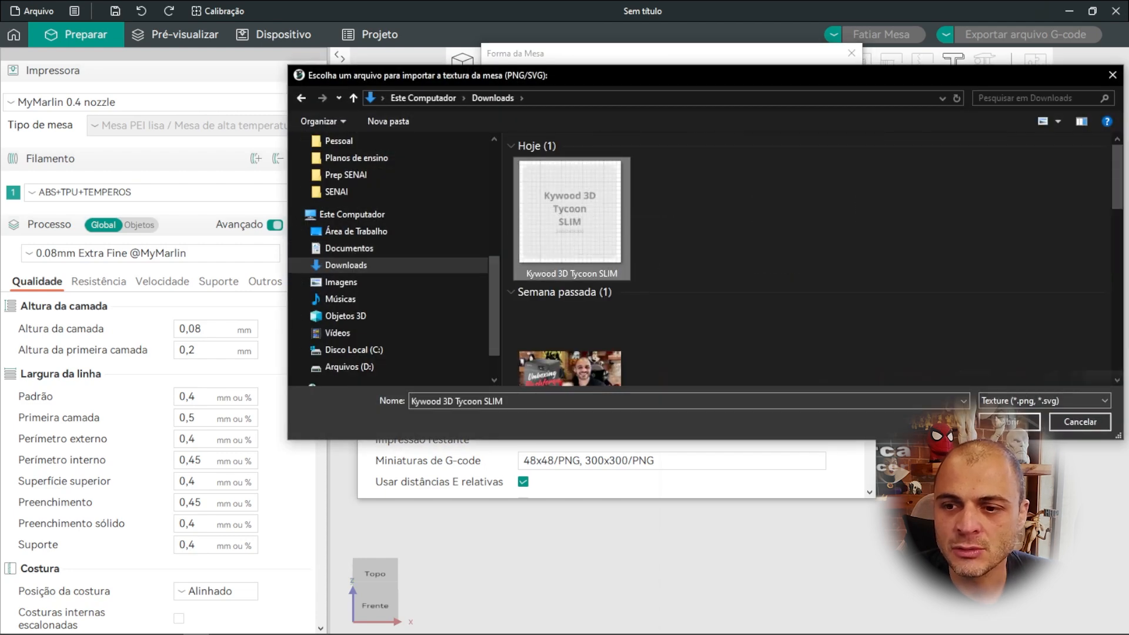
left_click(1005, 421)
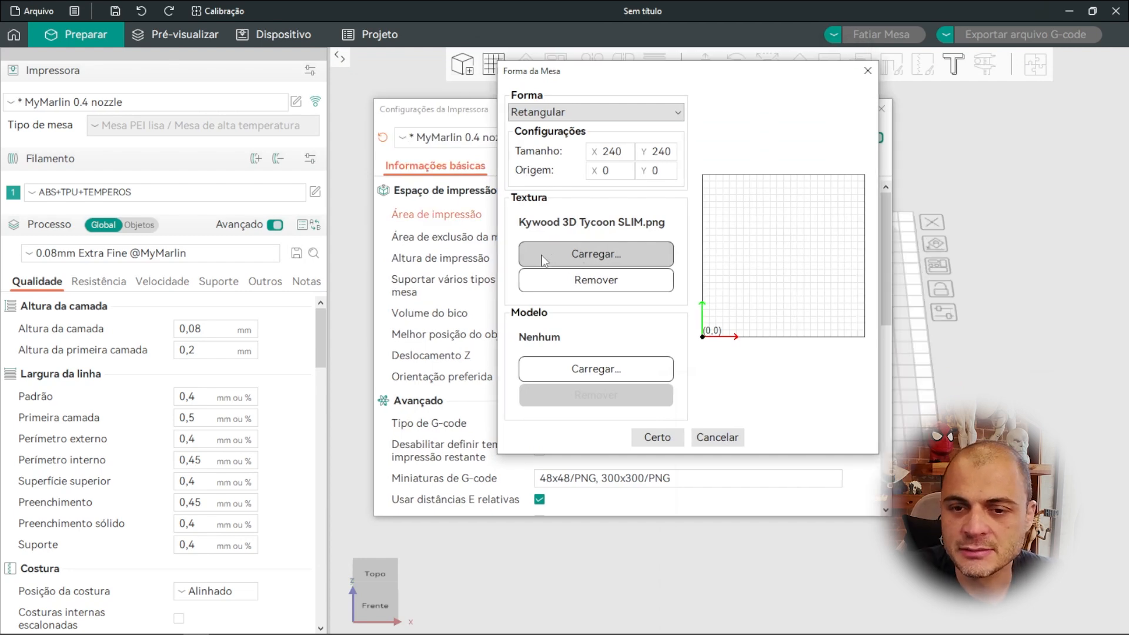
left_click(657, 438)
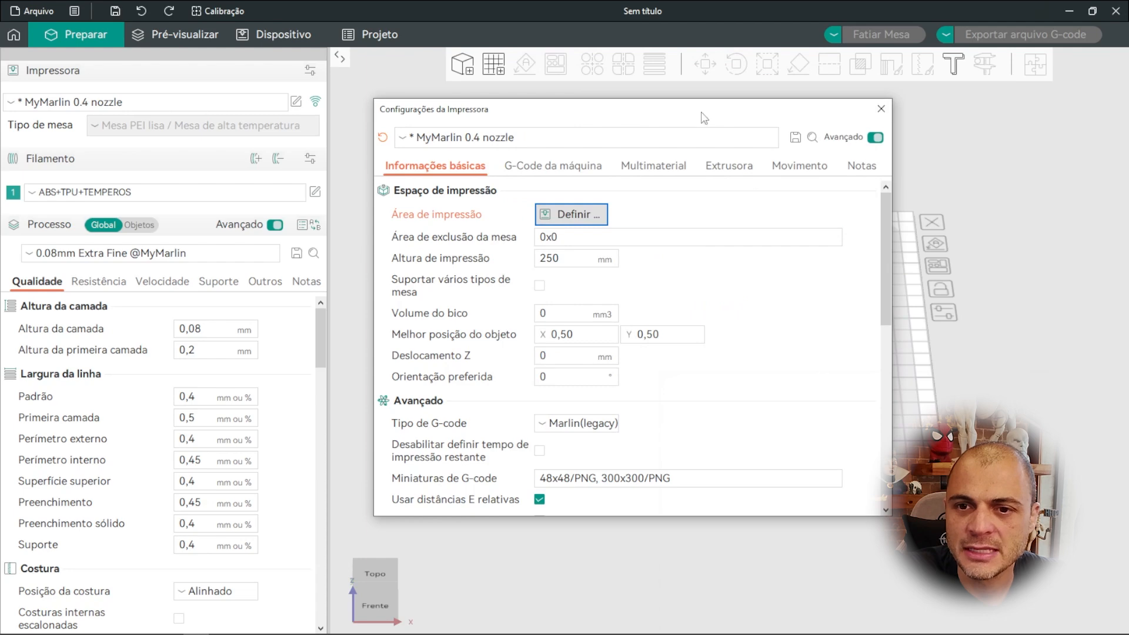
- Set the MyMarlin printer's printable height to 300 mm
left_click_drag(704, 118, 733, 107)
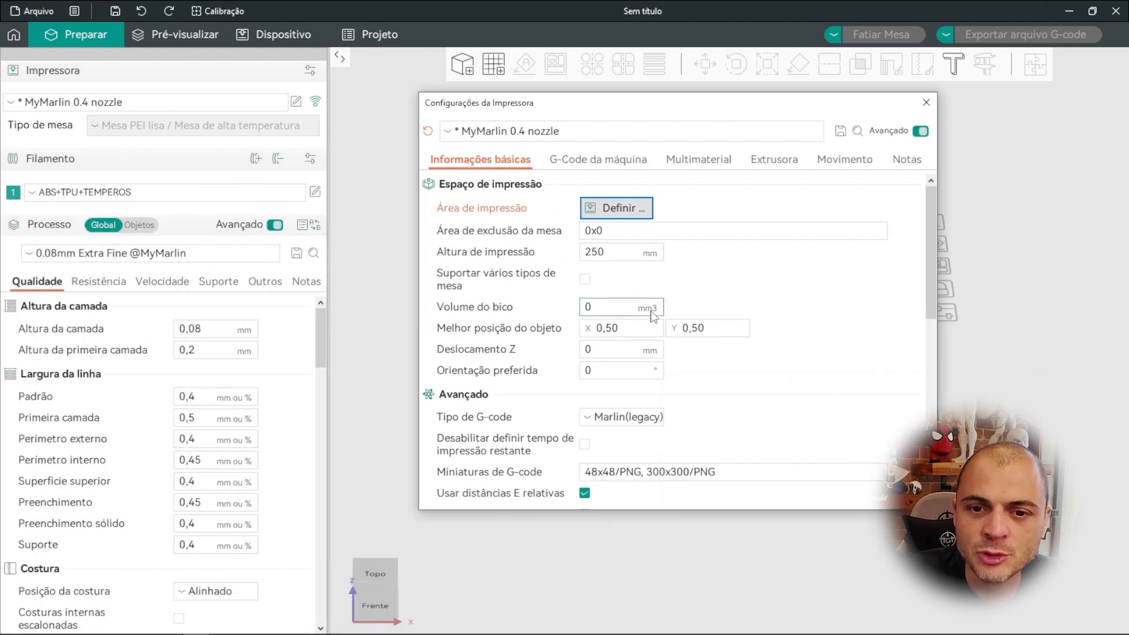
left_click_drag(611, 253, 534, 255)
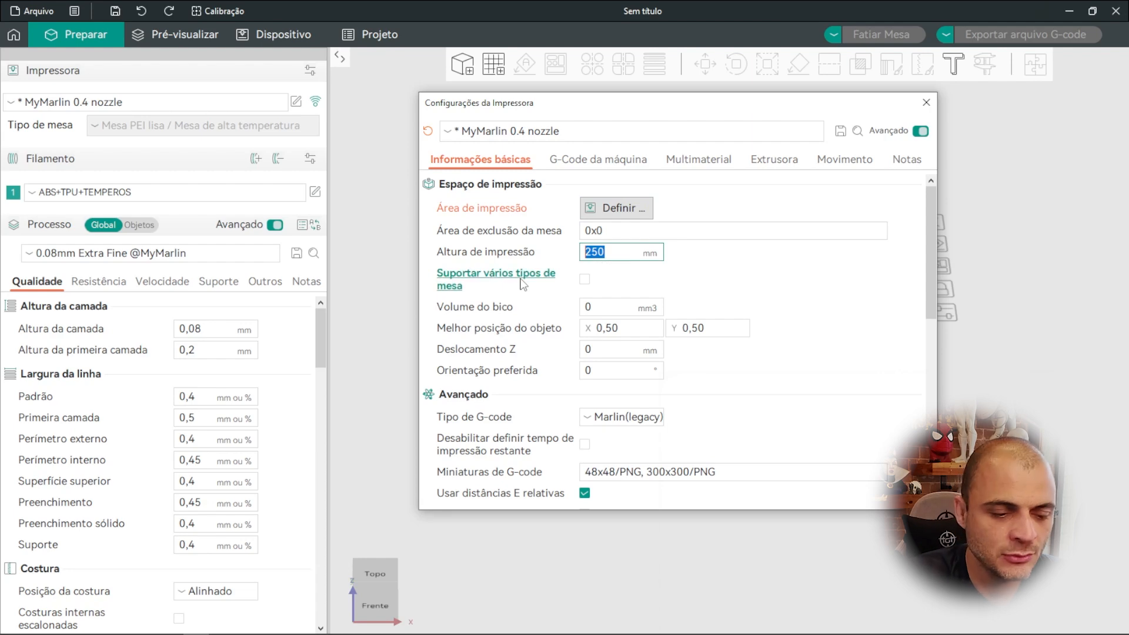
type("300")
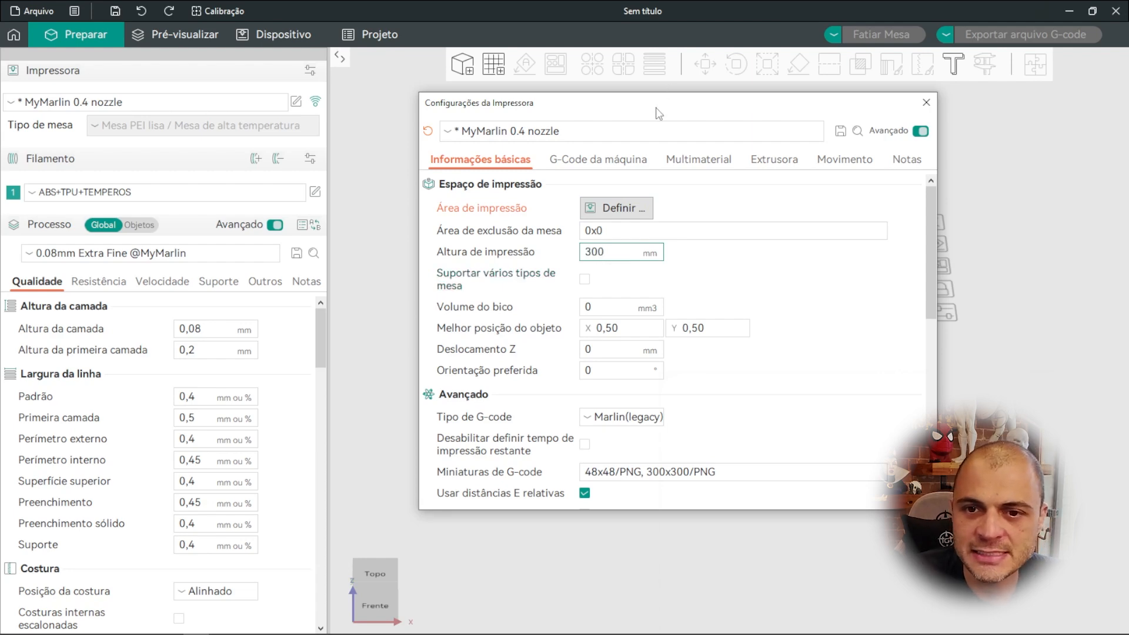
mouse_move(658, 109)
left_mouse_down()
mouse_move(230, 108)
mouse_move(288, 123)
mouse_move(697, 111)
mouse_move(671, 115)
left_mouse_up()
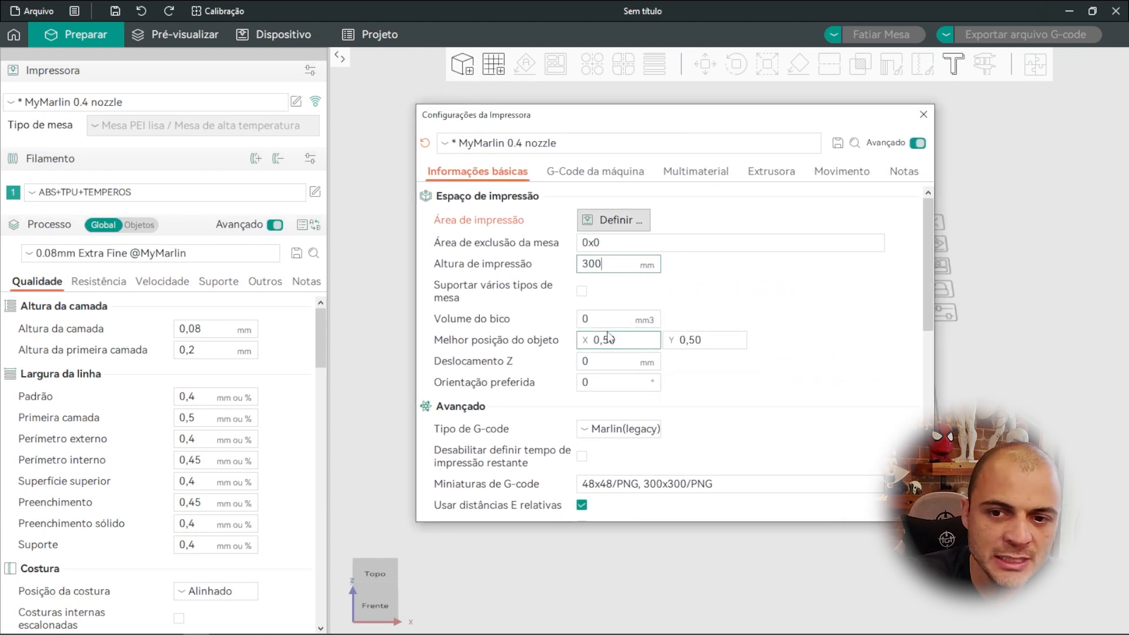
left_click_drag(614, 122, 607, 117)
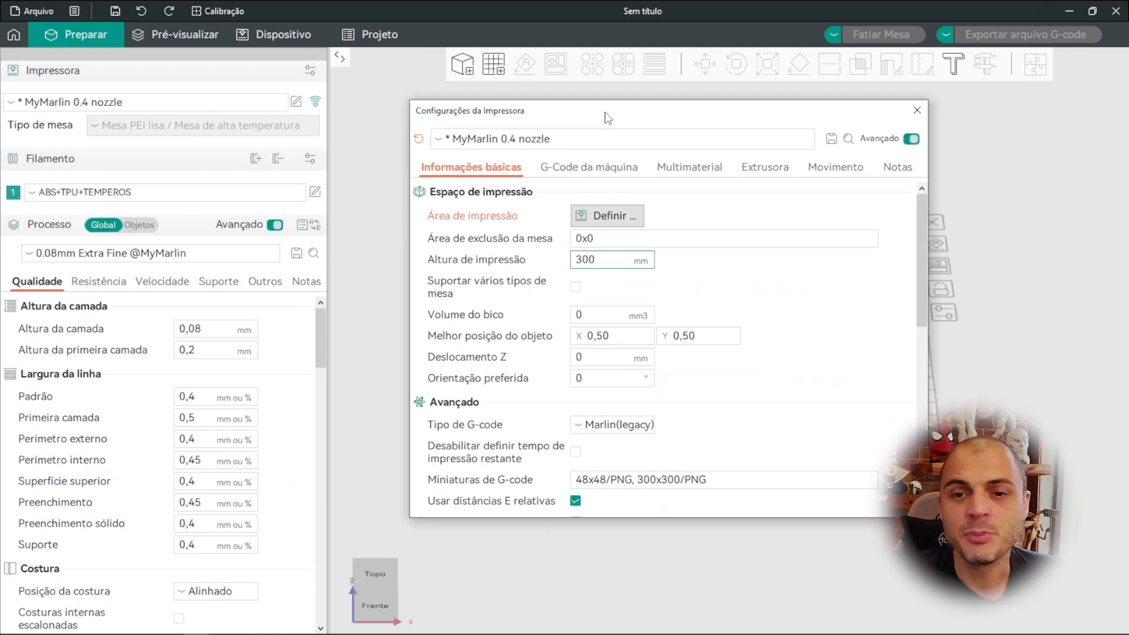
- Look over the machine start and end G-code, and enable manual filament change in the multimaterial settings
left_click(582, 169)
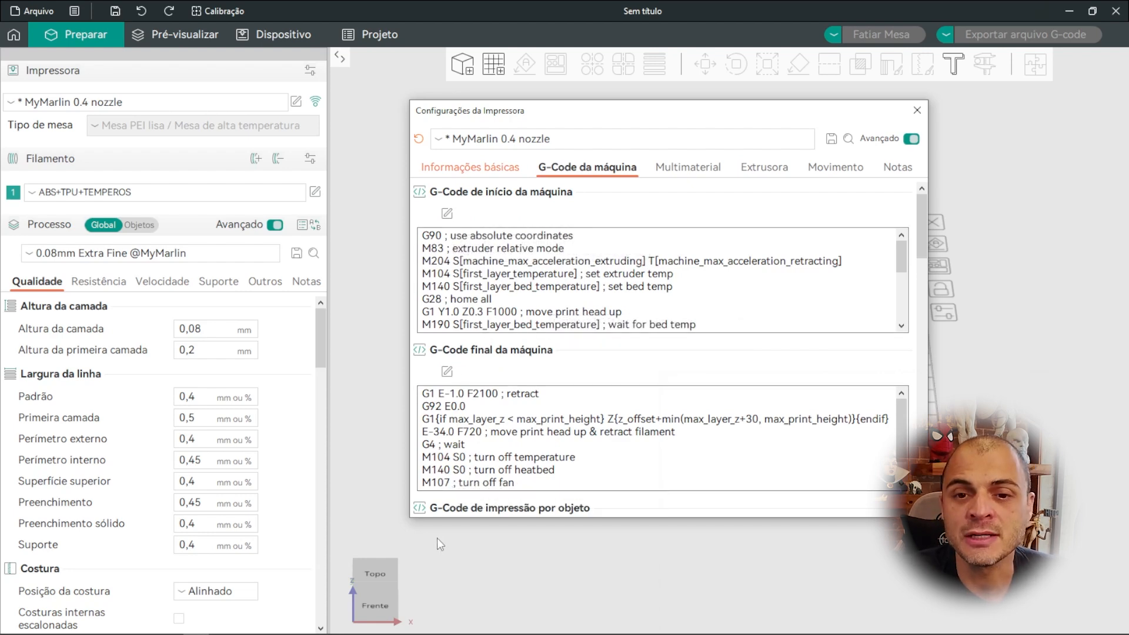
left_click(689, 167)
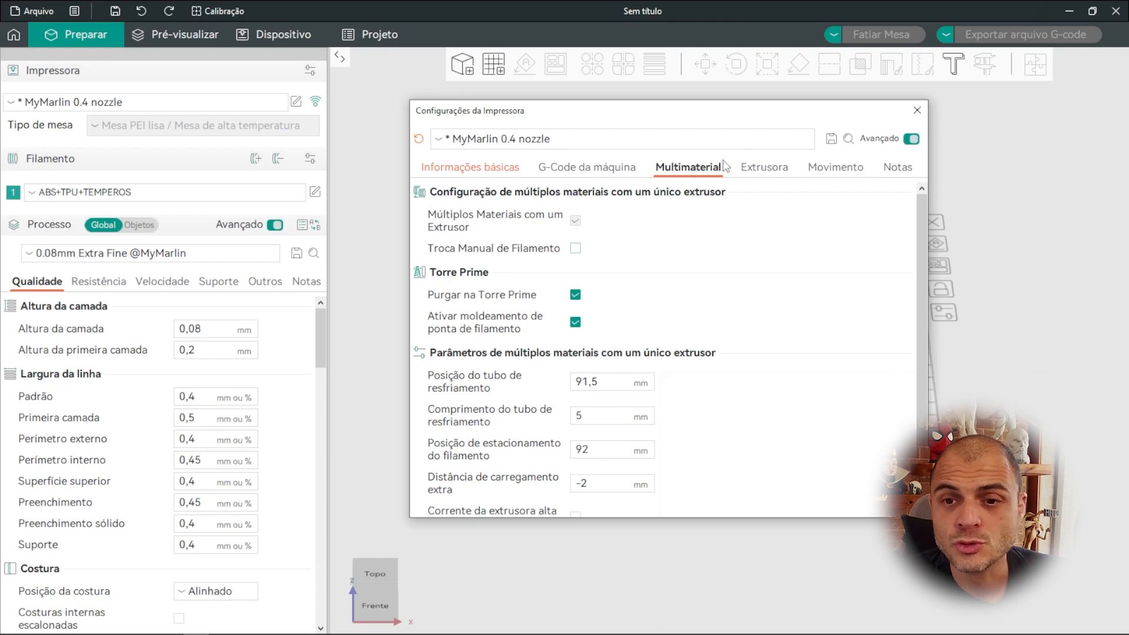
left_click(575, 248)
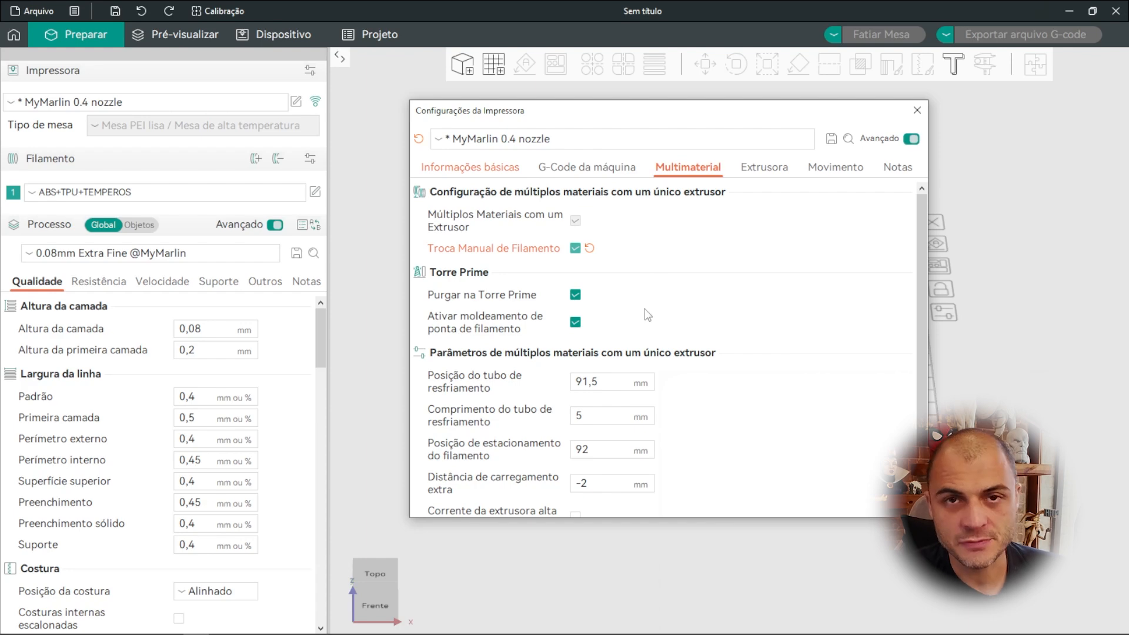
- Examine the extruder's nozzle diameter and its minimum and maximum layer height limits
left_click(767, 172)
double_click(603, 215)
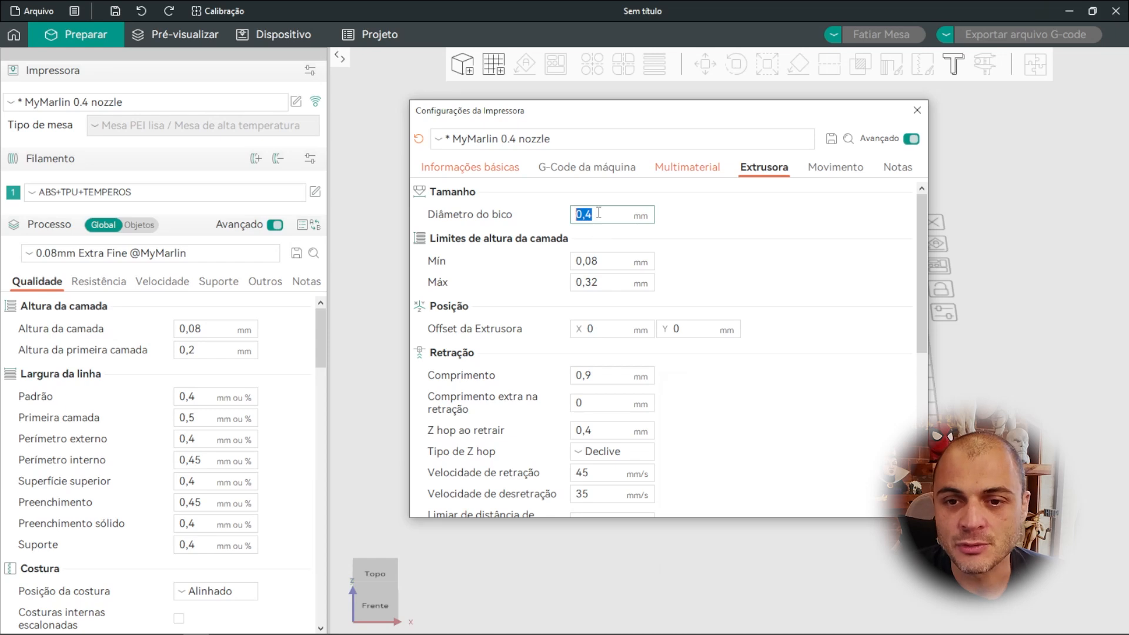
left_click(598, 261)
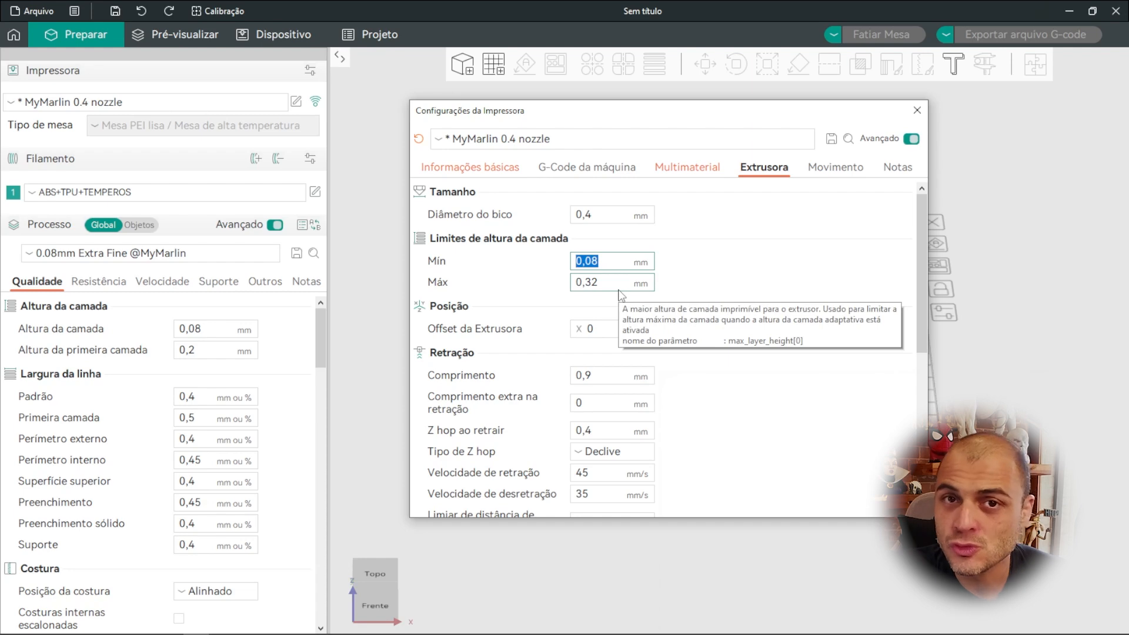
left_click(603, 262)
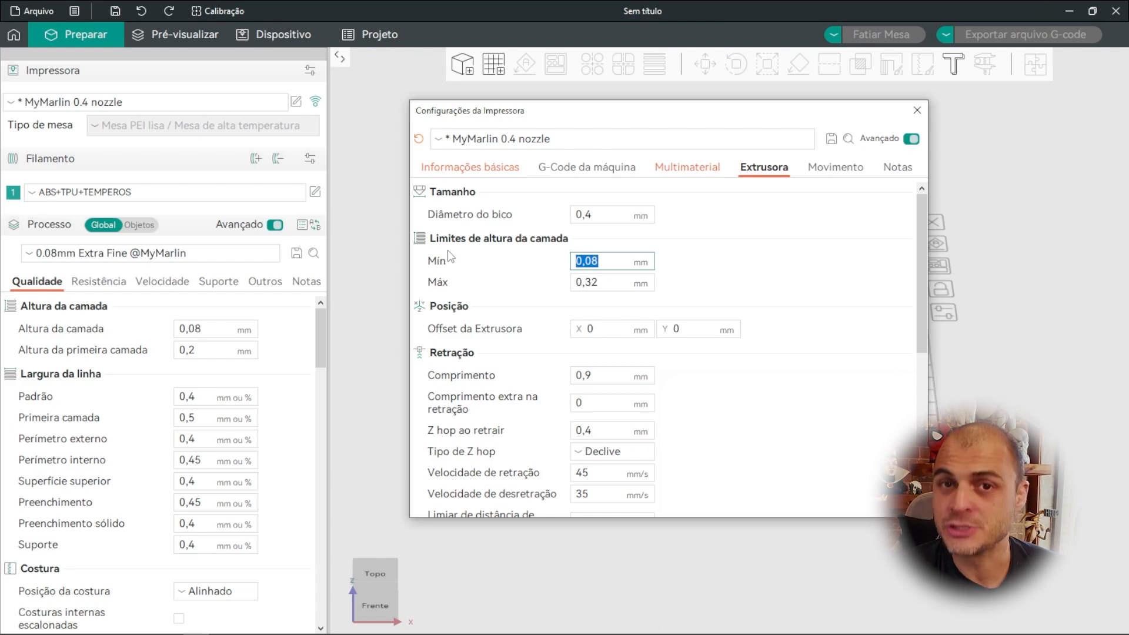
left_click(575, 283)
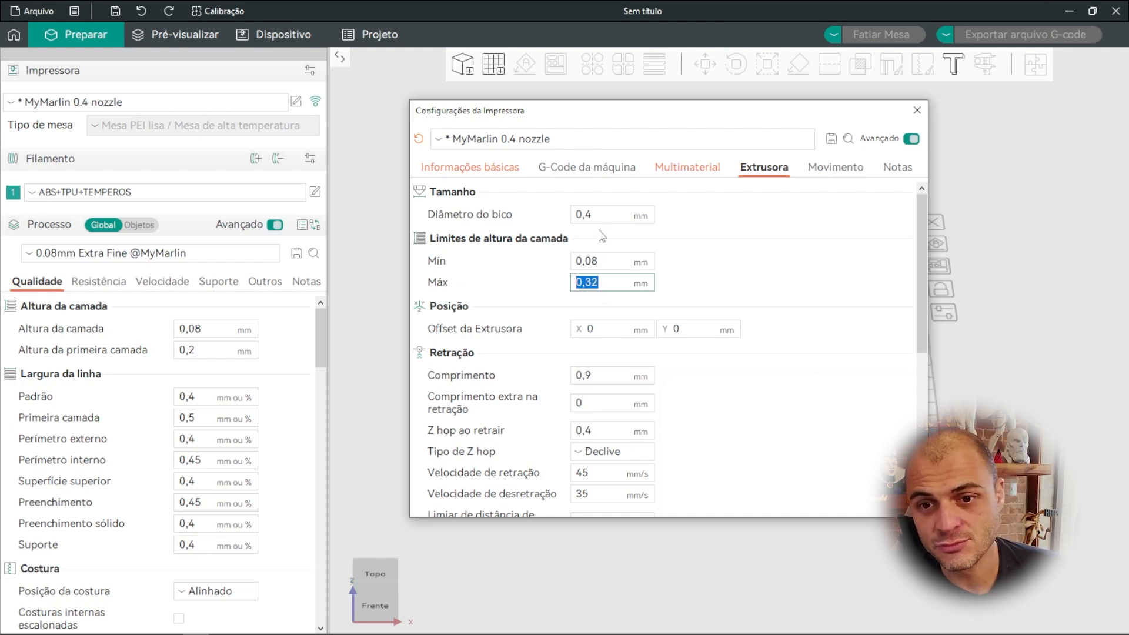
left_click(583, 215)
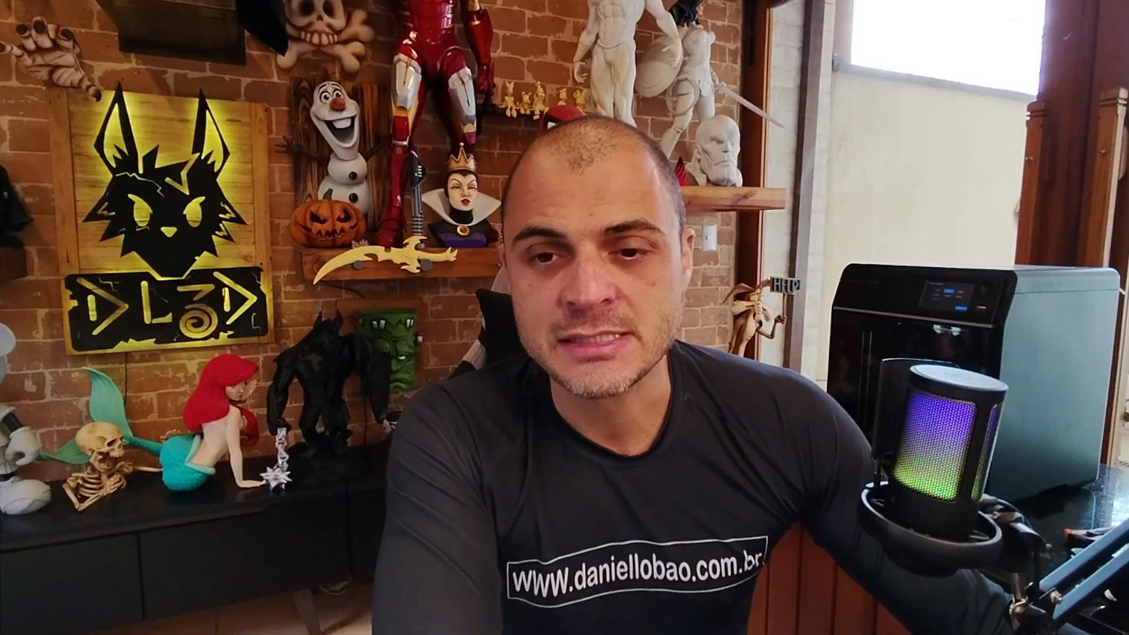